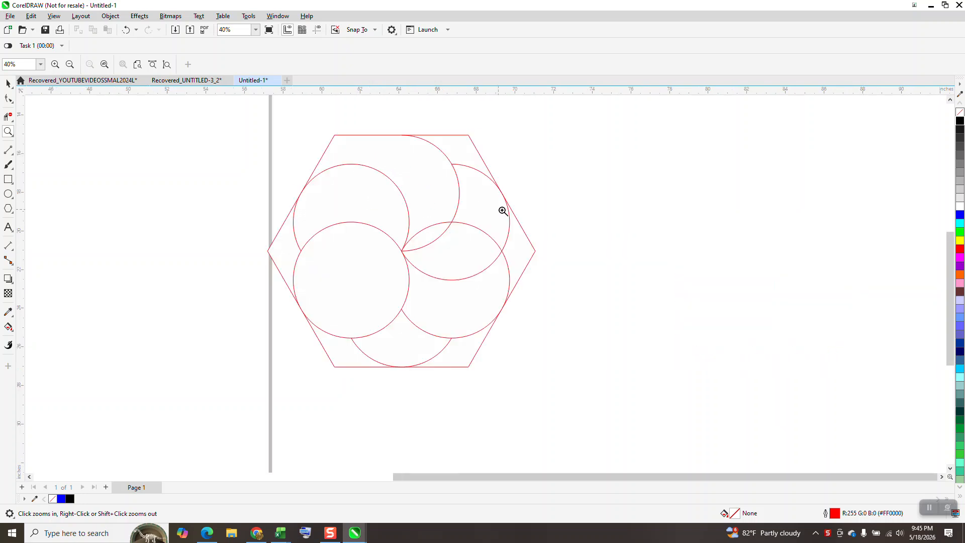
# Move the blue pinwheel artwork together with its black background off the page, to the page's left side.
pyautogui.rightClick(644, 208)
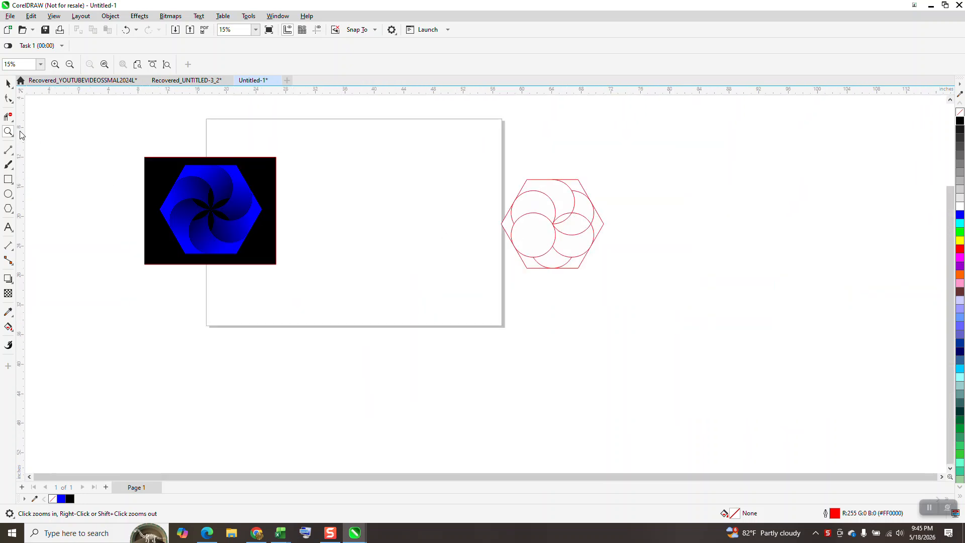
pyautogui.click(8, 83)
pyautogui.moveTo(110, 117); pyautogui.dragTo(301, 286)
pyautogui.moveTo(246, 224); pyautogui.dragTo(153, 220)
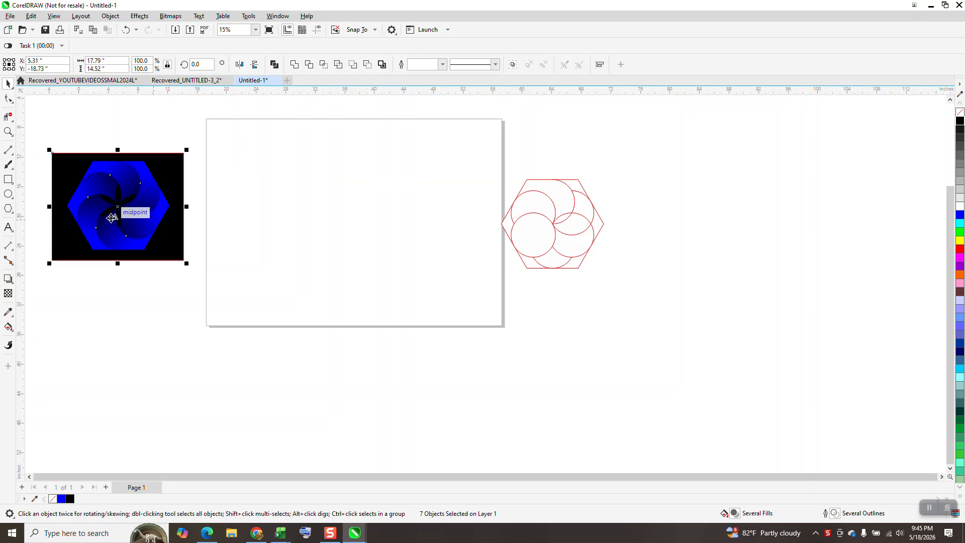
# Draw a six-sided polygon about 16.5 inches wide and 19 inches high in the middle of the page.
pyautogui.click(9, 210)
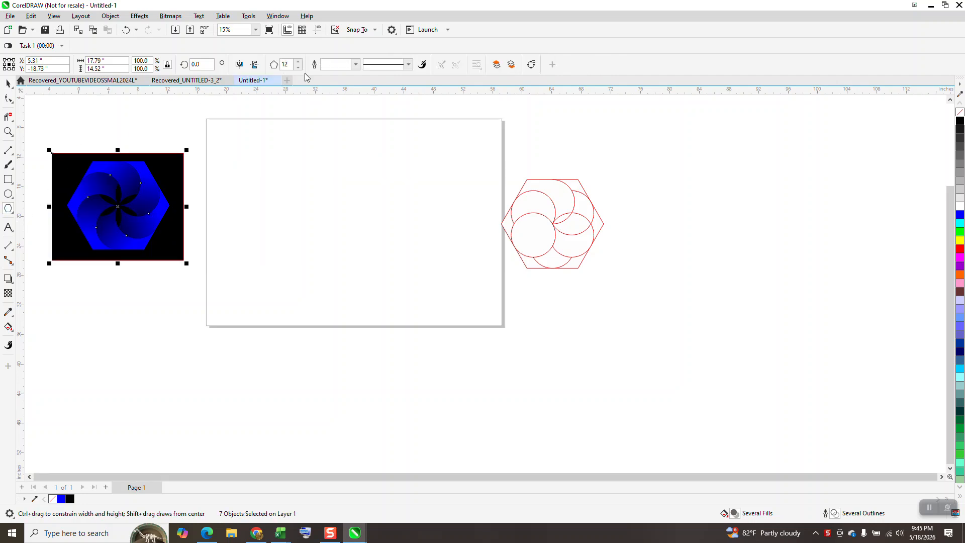
pyautogui.click(297, 69)
pyautogui.click(298, 69)
pyautogui.click(297, 69)
pyautogui.moveTo(420, 166); pyautogui.dragTo(356, 286)
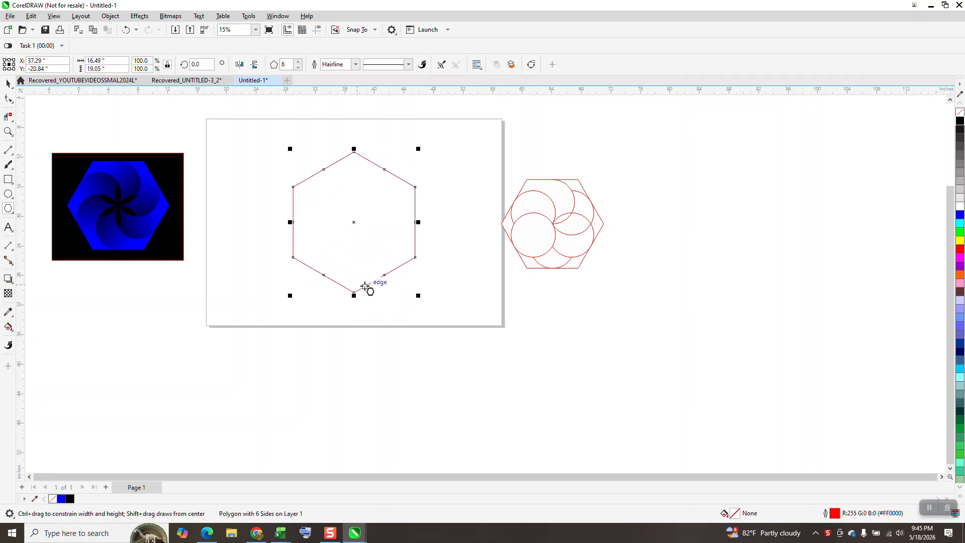
# Rotate the hexagon by 30 degrees and set its height to 12 inches, scaling the width in proportion.
pyautogui.click(196, 65)
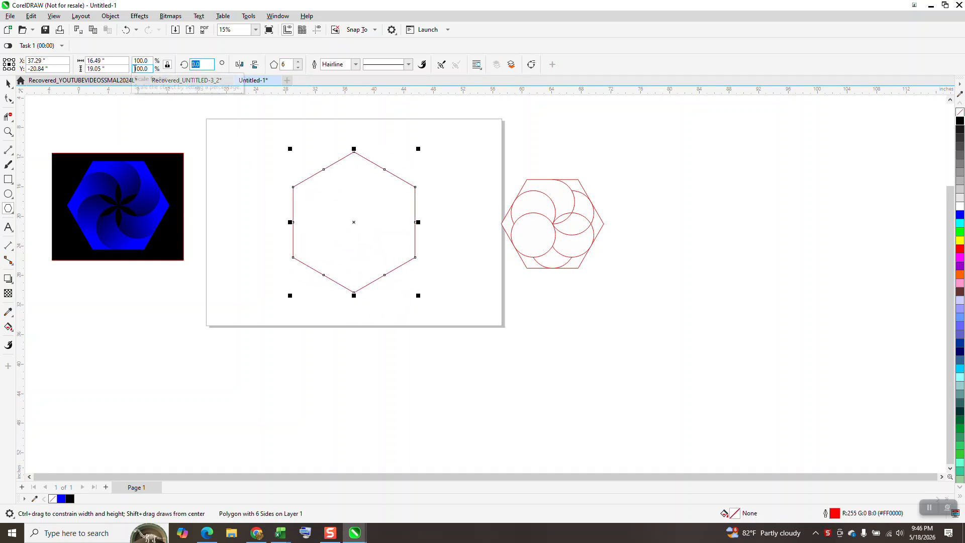
pyautogui.write('30')
pyautogui.press('Return')
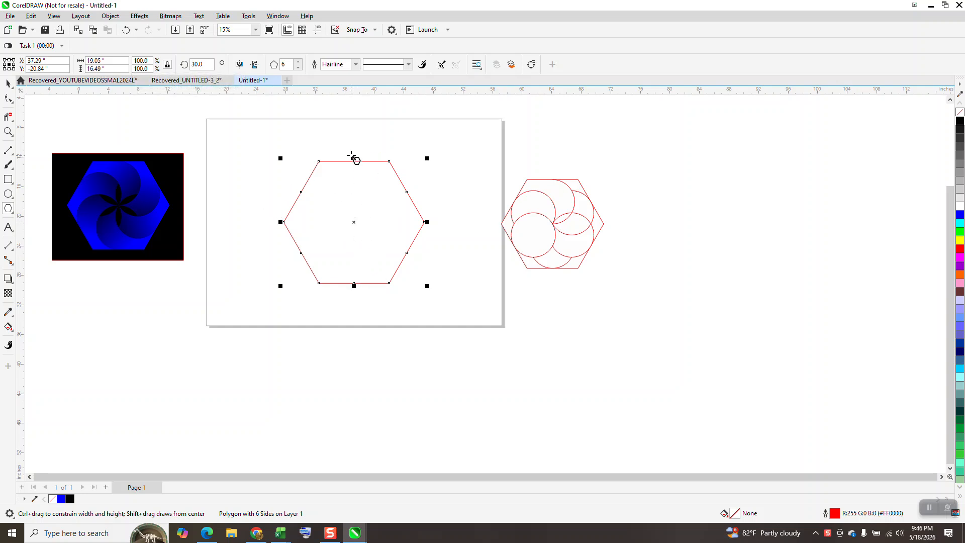
pyautogui.click(108, 69)
pyautogui.moveTo(131, 80); pyautogui.dragTo(134, 79)
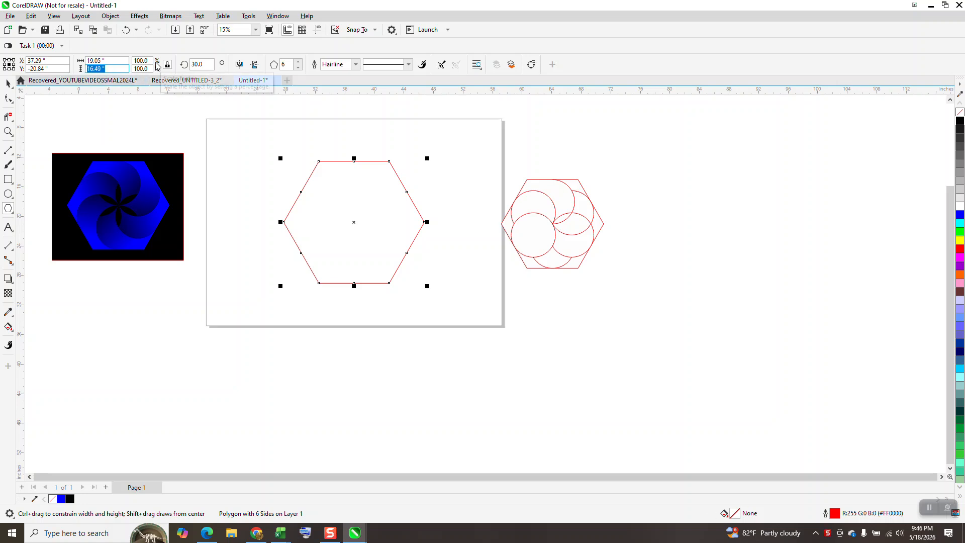
pyautogui.write('12')
pyautogui.press('Return')
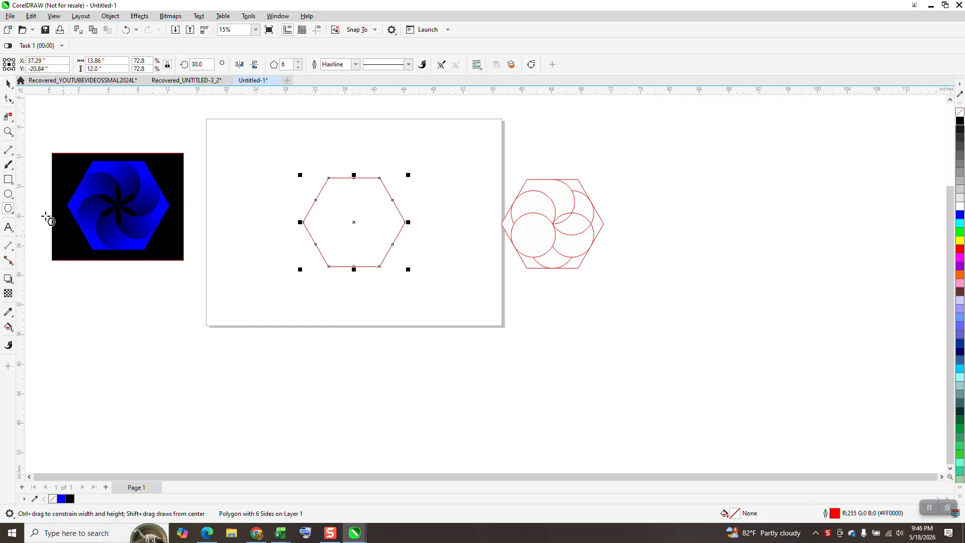
# Draw a circle, set its diameter to 6 inches and centre it inside the hexagon.
pyautogui.click(8, 194)
pyautogui.moveTo(288, 149); pyautogui.dragTo(255, 200)
pyautogui.moveTo(106, 69); pyautogui.dragTo(2, 54)
pyautogui.write('6')
pyautogui.press('Return')
pyautogui.press('p')
# Align the circle with the bottom edge of the hexagon.
pyautogui.click(8, 83)
pyautogui.moveTo(276, 156); pyautogui.dragTo(466, 318)
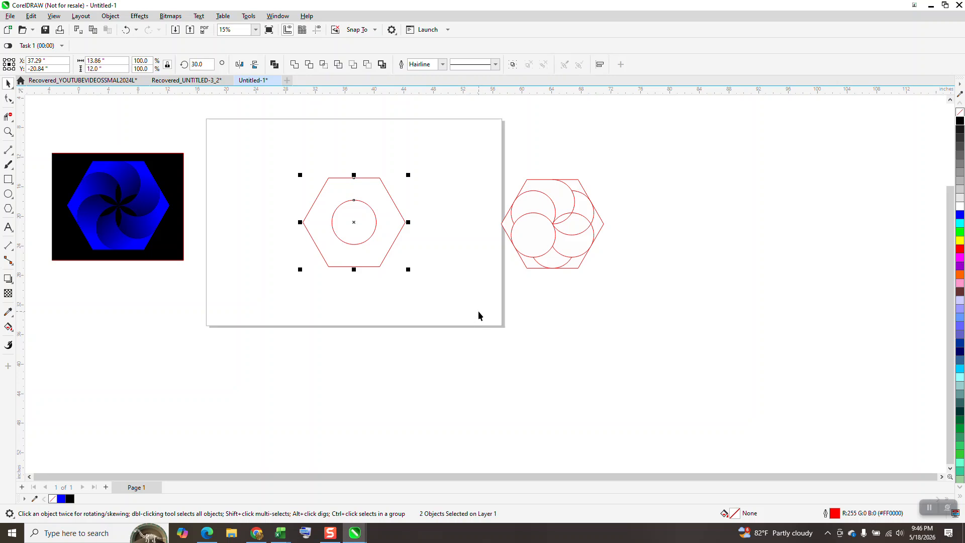
pyautogui.press('b')
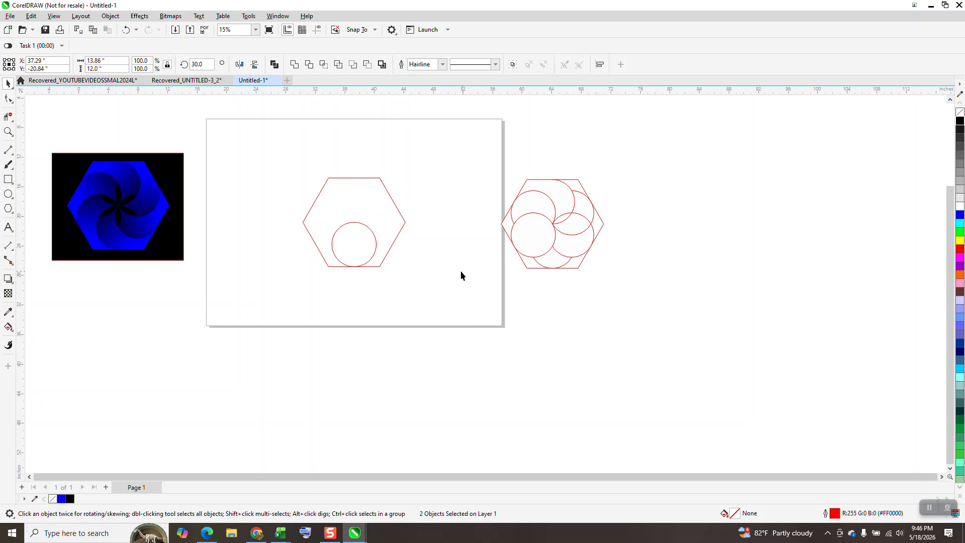
pyautogui.click(462, 271)
# Rotate copies of the circle around the hexagon's centre in 60-degree increments to make a ring of six circles.
pyautogui.click(347, 246)
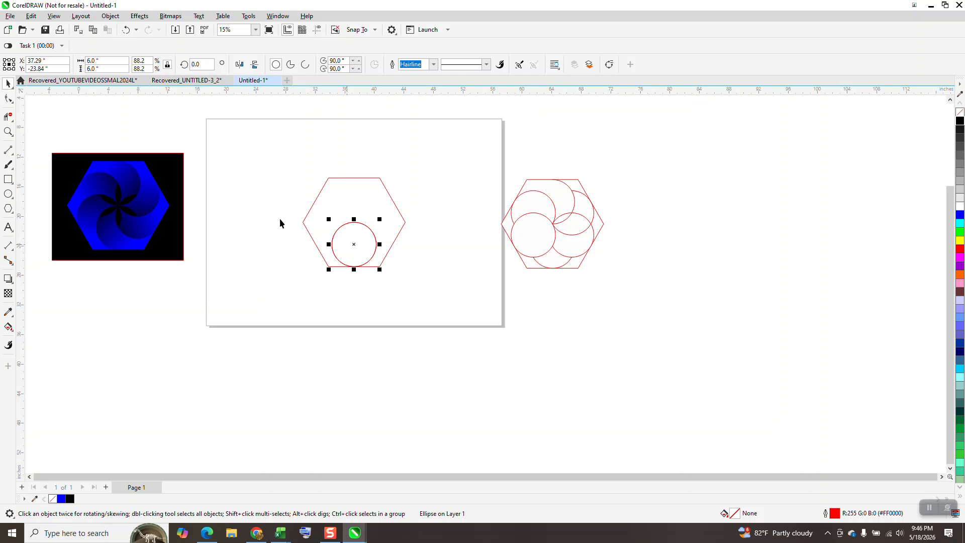
pyautogui.click(358, 242)
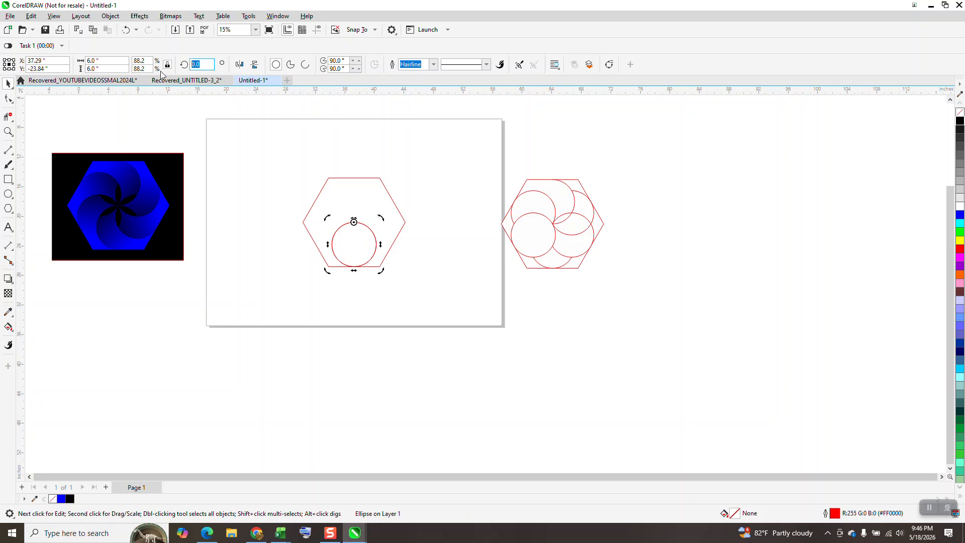
pyautogui.write('60')
pyautogui.press('Return')
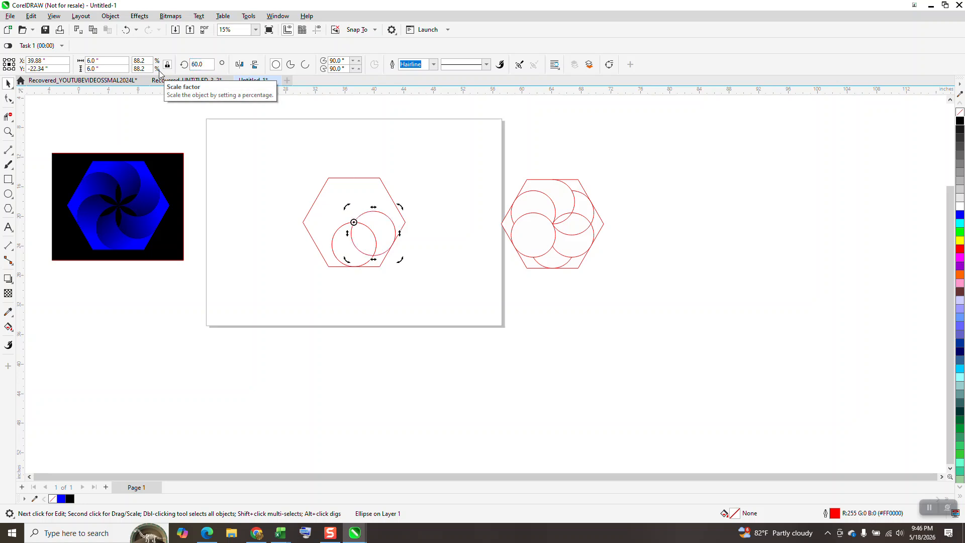
pyautogui.hotkey('ctrl', 'r')
pyautogui.hotkey('ctrl', 'r')
pyautogui.hotkey('ctrl', 'r')
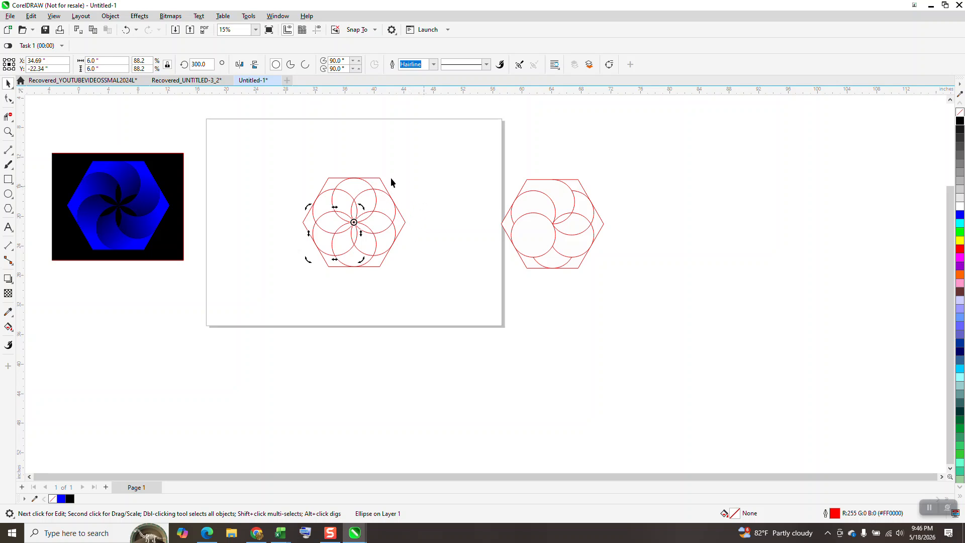
# Group the hexagon with its six circles.
pyautogui.click(8, 131)
pyautogui.moveTo(294, 167); pyautogui.dragTo(424, 284)
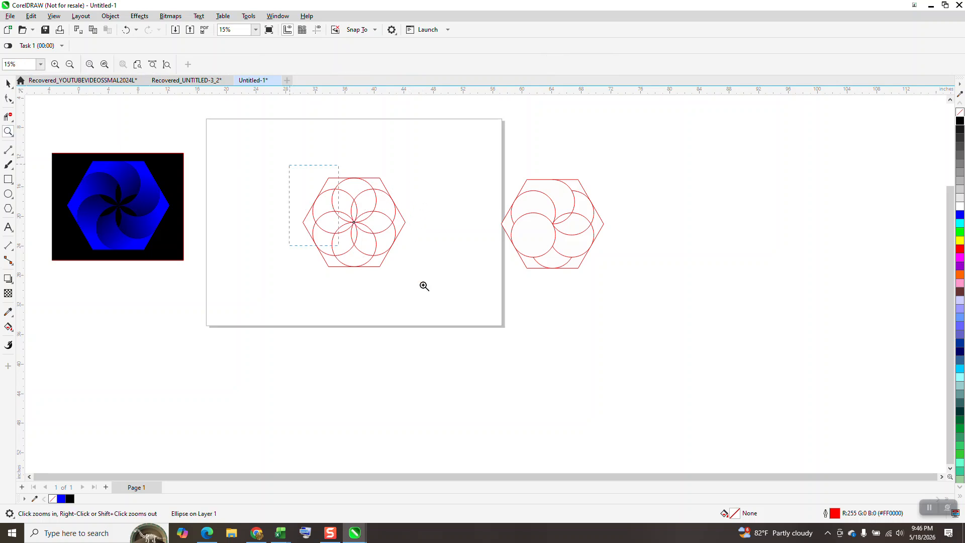
pyautogui.click(8, 83)
pyautogui.scroll(-1, 203, 126)
pyautogui.moveTo(203, 126); pyautogui.dragTo(537, 391)
pyautogui.hotkey('ctrl', 'g')
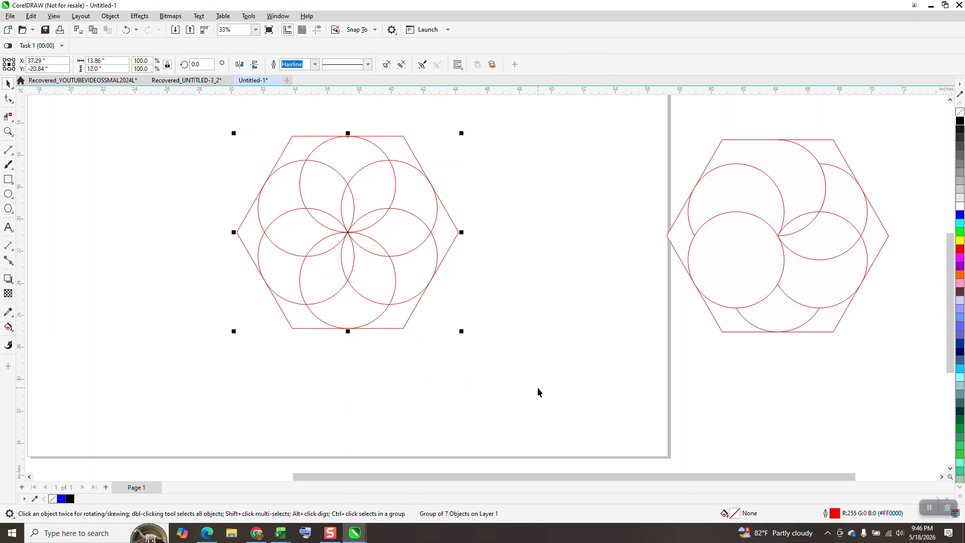
# Use Virtual Segment Delete to remove the top circle's upper-left arc and the upper-right circle's arc inside the top circle.
pyautogui.click(8, 116)
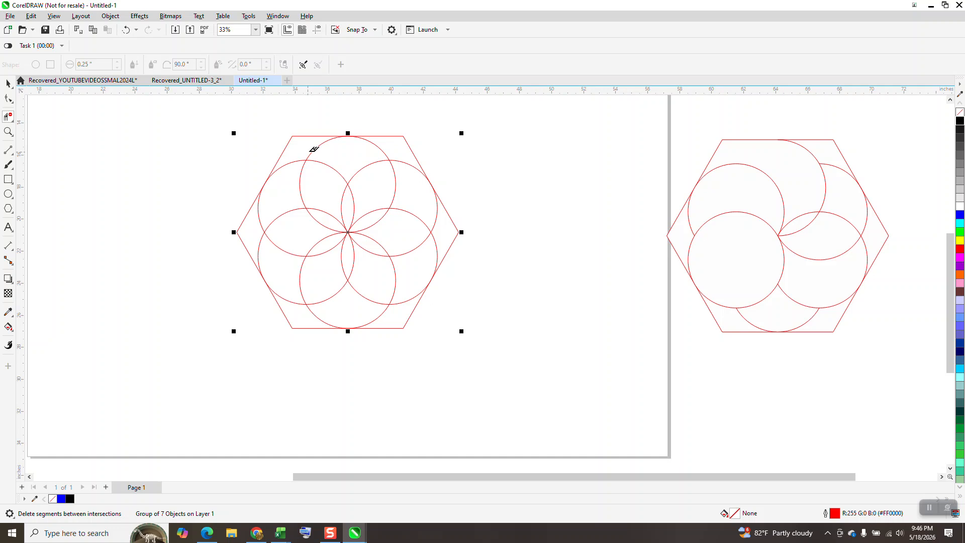
pyautogui.click(325, 145)
pyautogui.click(375, 170)
pyautogui.scroll(-1, 610, 229)
pyautogui.scroll(-1, 562, 234)
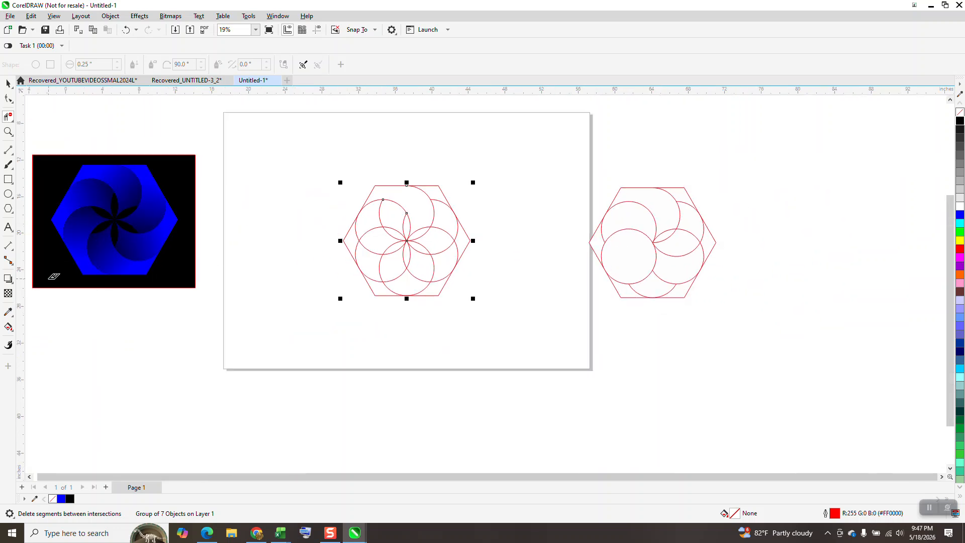
# Smart Fill the opened petal region at the hexagon's top with golden yellow (#FFCC00) and no outline.
pyautogui.click(8, 327)
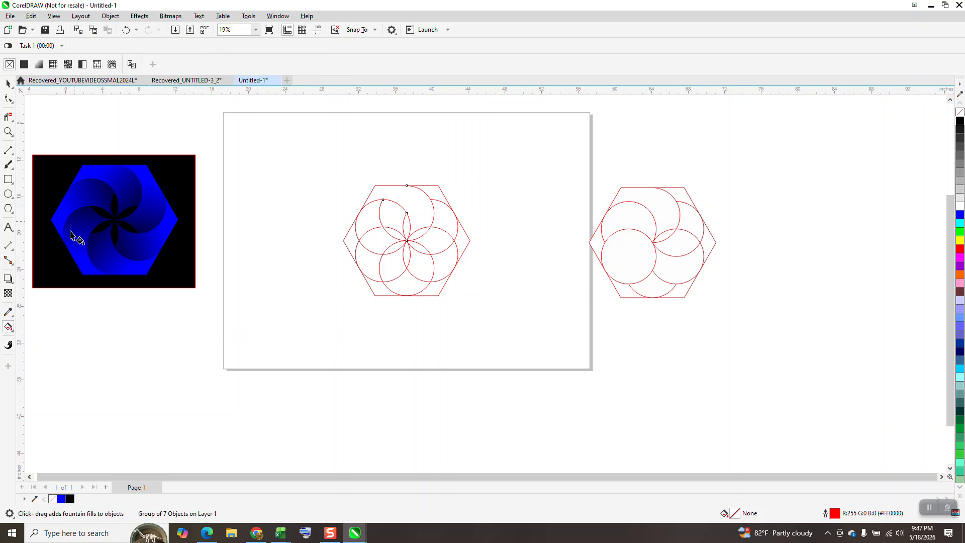
pyautogui.click(9, 328)
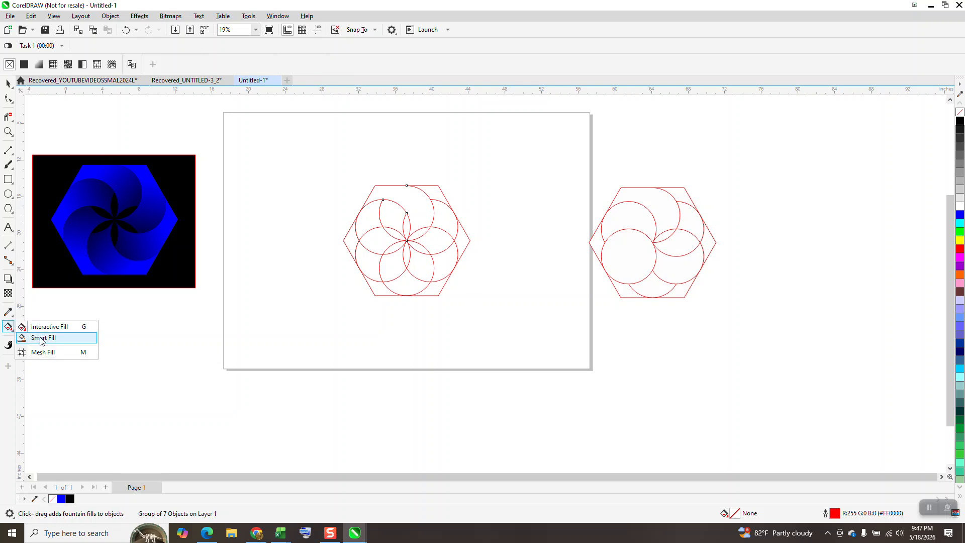
pyautogui.click(38, 336)
pyautogui.click(115, 65)
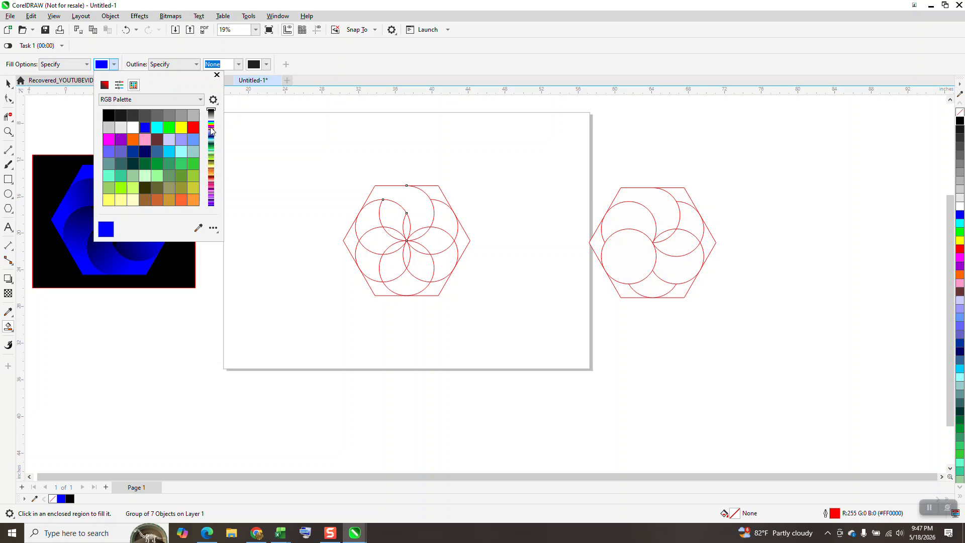
pyautogui.click(210, 127)
pyautogui.click(124, 198)
pyautogui.click(398, 195)
# Move the grouped hexagon line drawing 24 inches straight down, leaving the yellow petal in place.
pyautogui.click(8, 83)
pyautogui.click(462, 229)
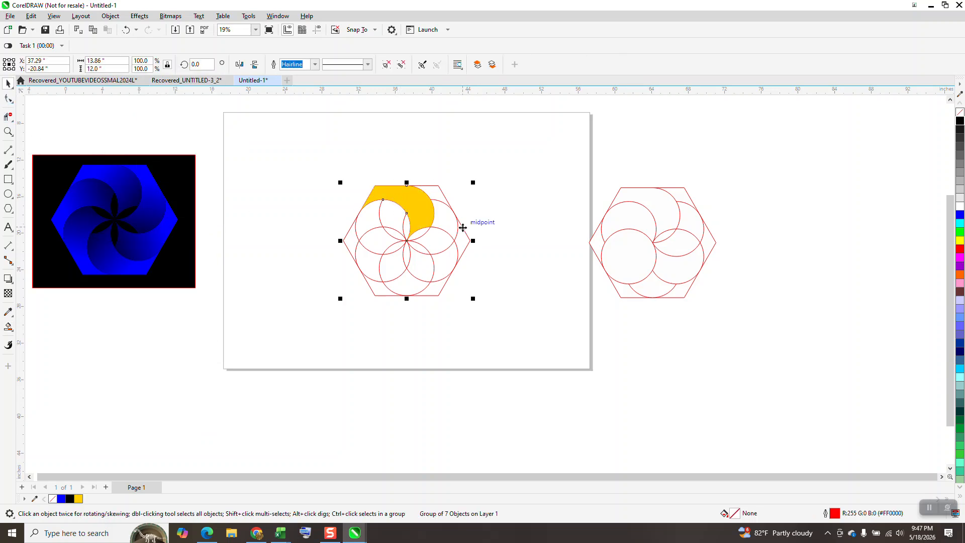
pyautogui.press('Down')
pyautogui.press('Down')
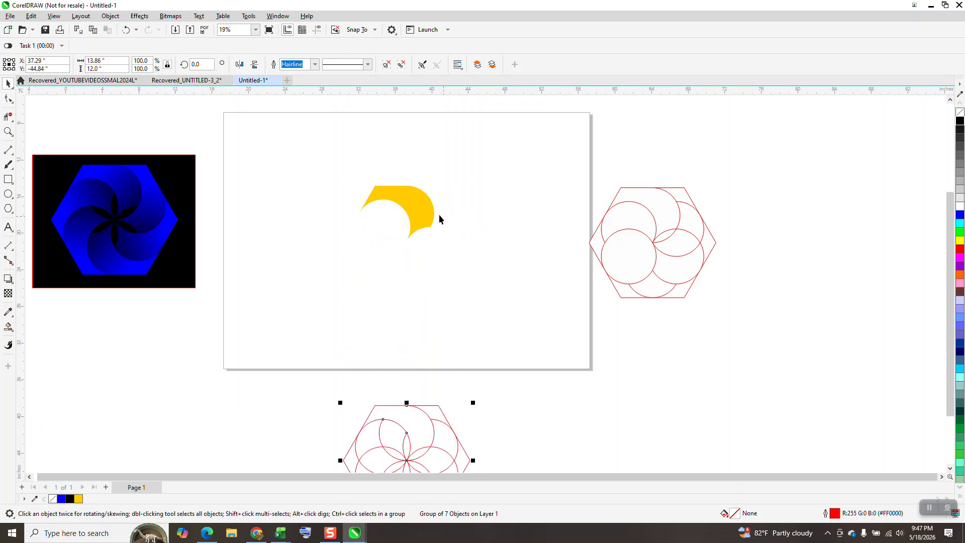
# Apply a linear fountain fill from yellow to black across the petal, running diagonally down to the right past its edge.
pyautogui.click(429, 212)
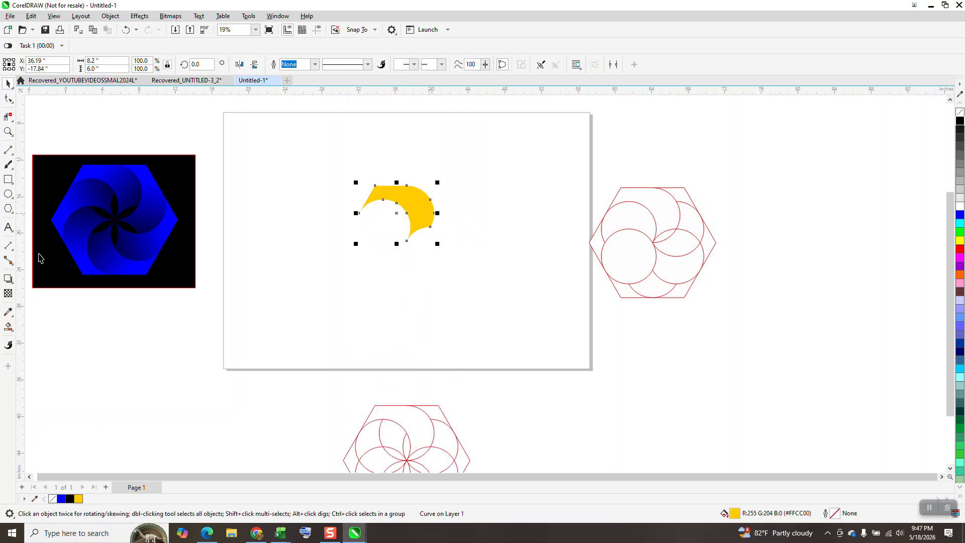
pyautogui.click(10, 329)
pyautogui.click(11, 331)
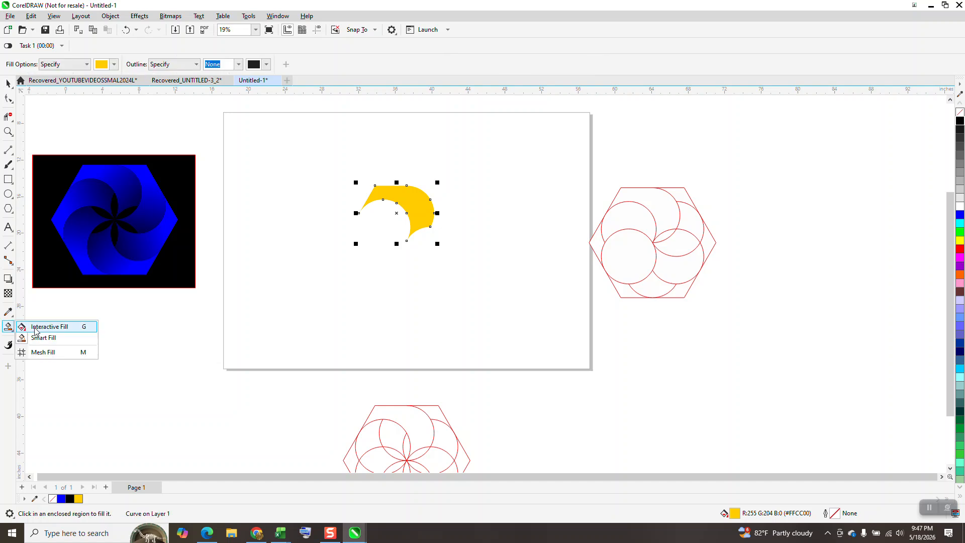
pyautogui.click(50, 327)
pyautogui.moveTo(398, 198); pyautogui.dragTo(443, 233)
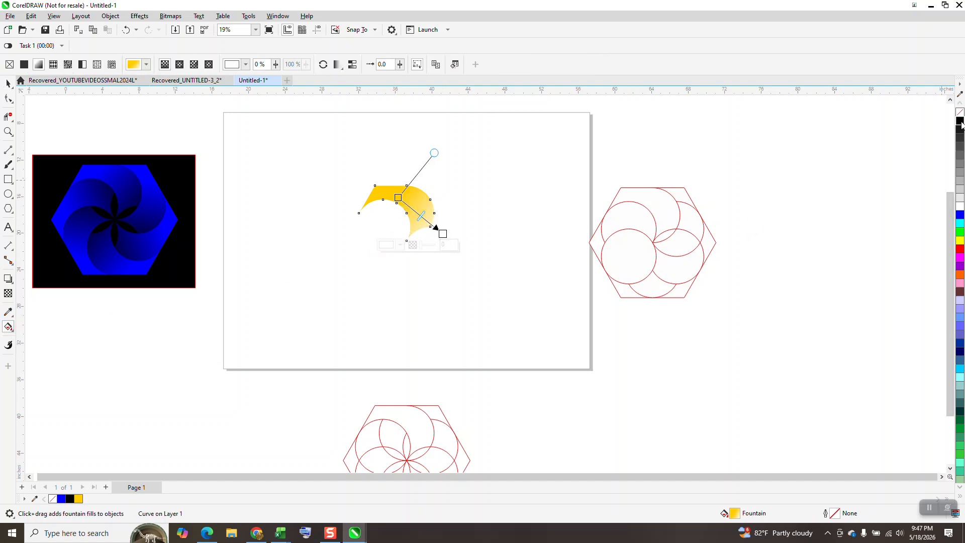
pyautogui.moveTo(443, 235)
pyautogui.mouseDown()
pyautogui.moveTo(481, 276)
pyautogui.moveTo(465, 251)
pyautogui.mouseUp()
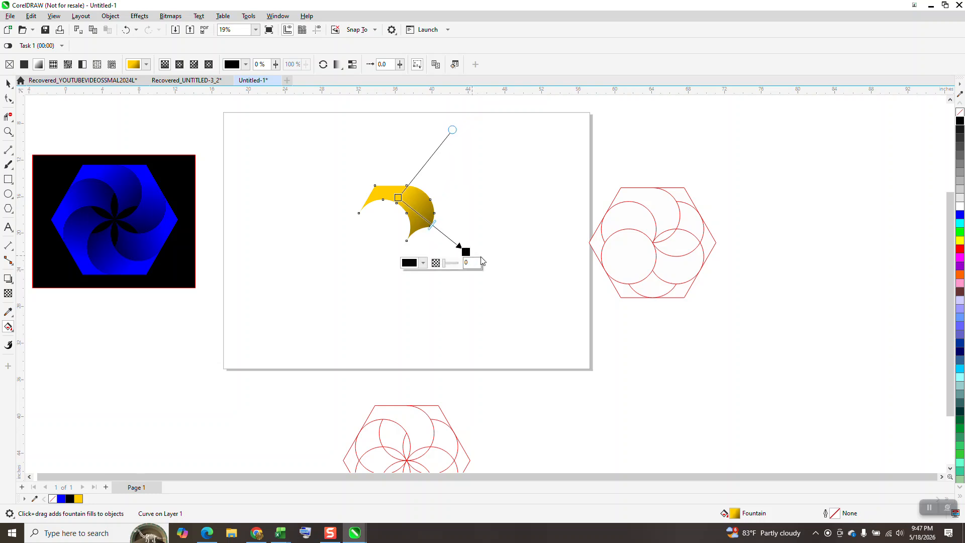
# Rotate copies of the gradient petal in 60-degree increments around its inner tip to complete the six-petal hexagon.
pyautogui.click(8, 83)
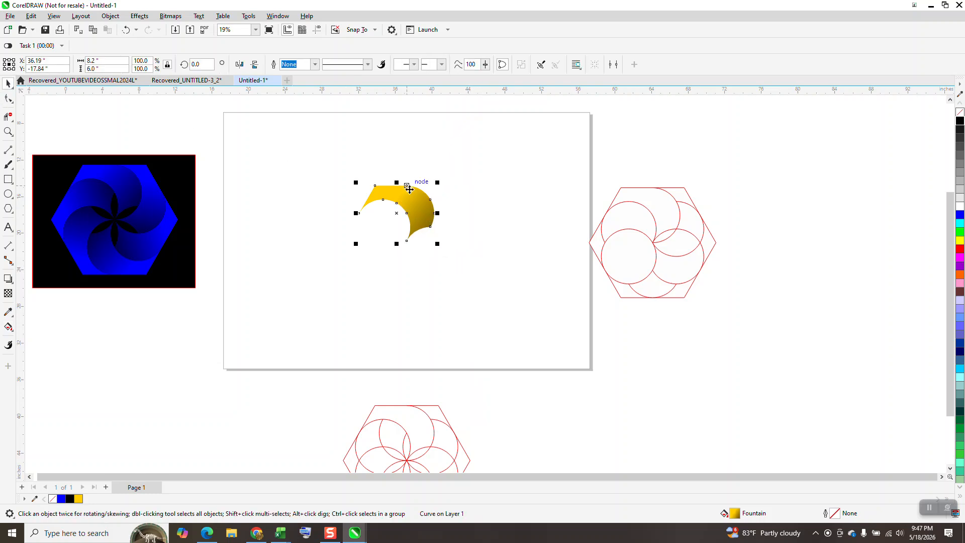
pyautogui.click(410, 217)
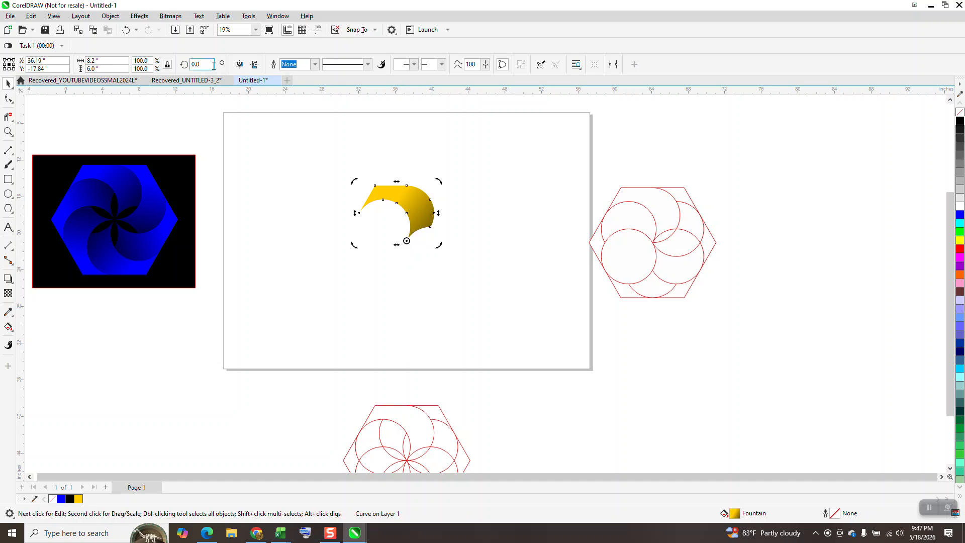
pyautogui.write('60')
pyautogui.hotkey('ctrl', 'Return')
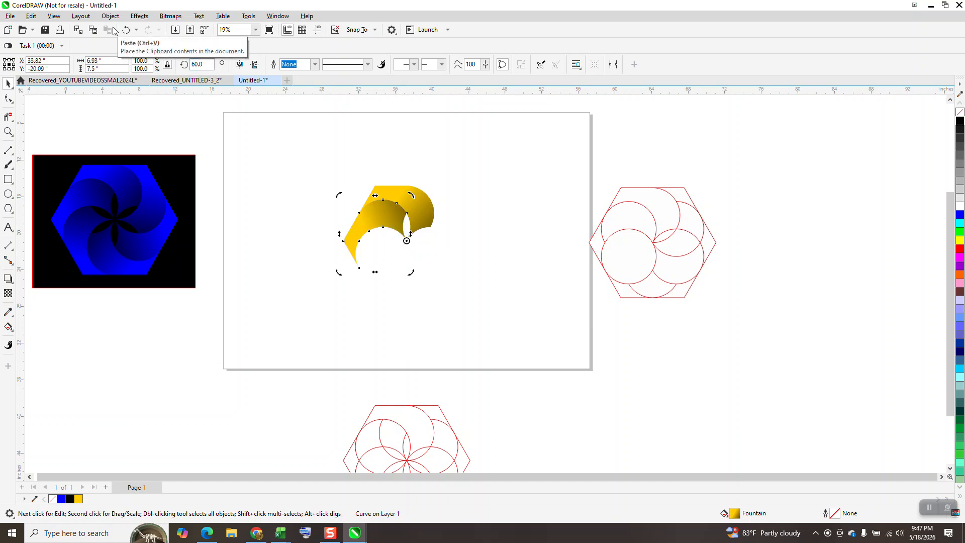
pyautogui.hotkey('ctrl', 'r')
pyautogui.hotkey('ctrl', 'r')
pyautogui.hotkey('ctrl', 'r')
pyautogui.hotkey('ctrl', 'r')
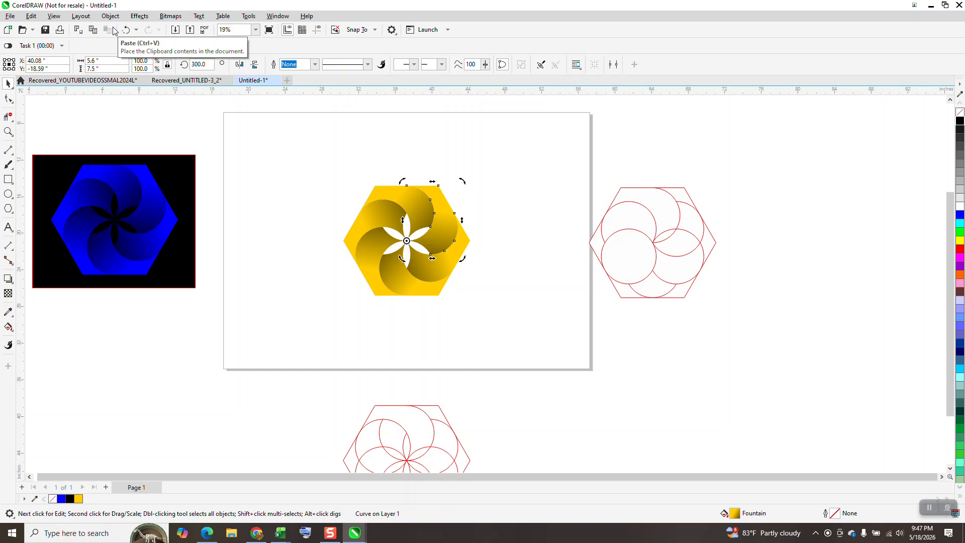
# Move the black background rectangle from the blue artwork to behind the yellow pinwheel hexagon.
pyautogui.moveTo(168, 172); pyautogui.dragTo(464, 200)
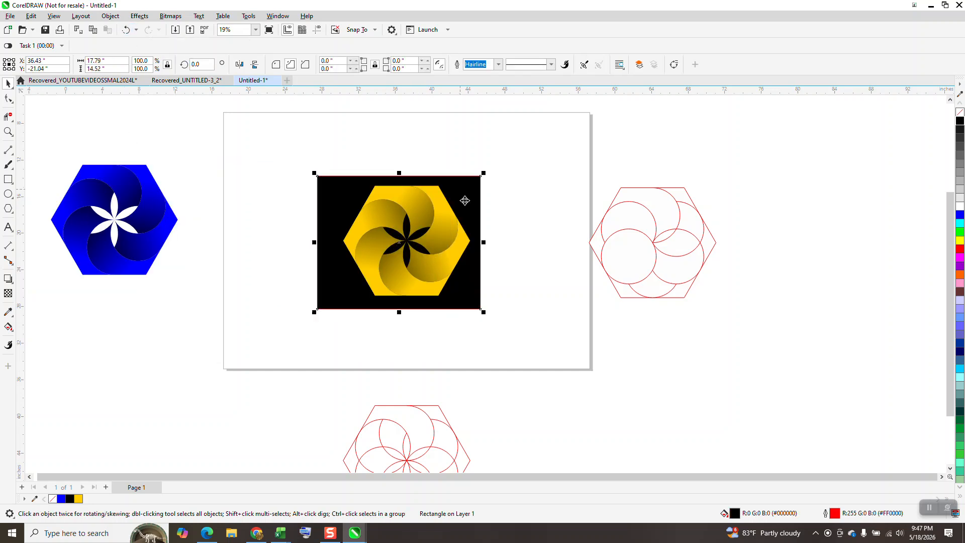
pyautogui.click(8, 132)
pyautogui.moveTo(340, 166); pyautogui.dragTo(453, 315)
pyautogui.rightClick(476, 280)
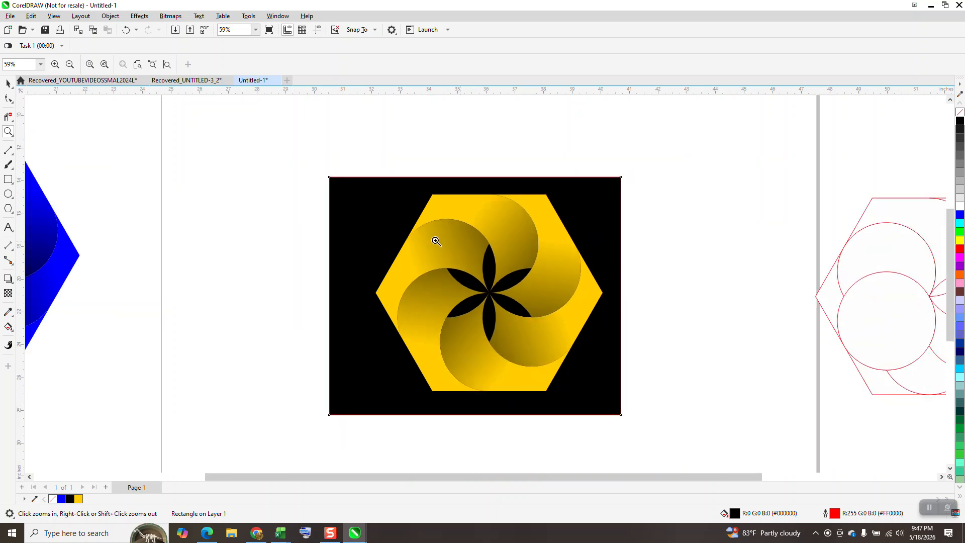
pyautogui.click(10, 85)
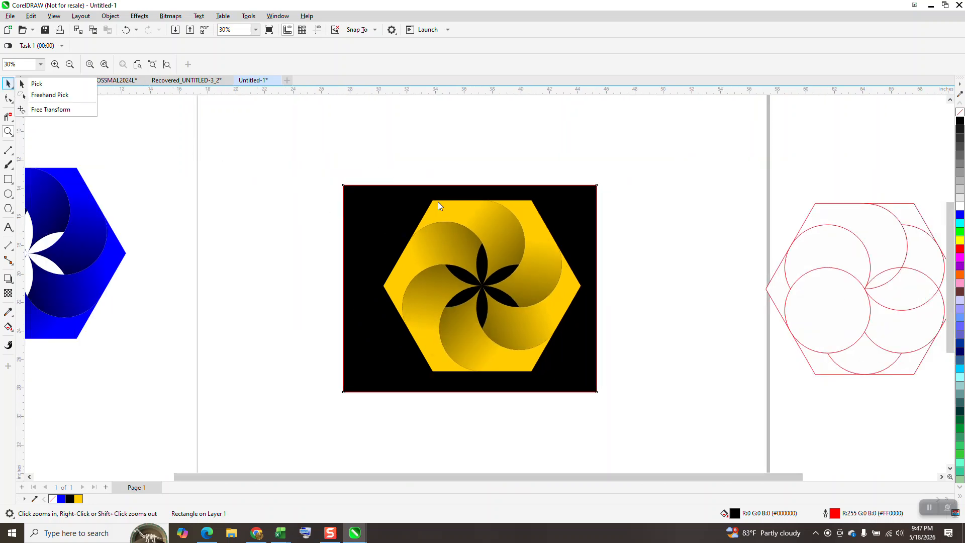
pyautogui.click(599, 168)
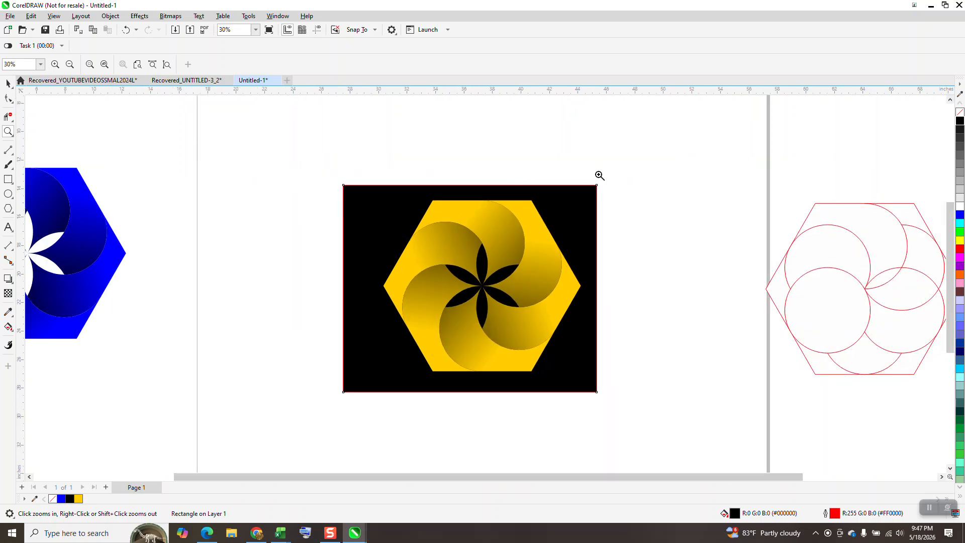
# Delete all the rotated petals of the yellow pinwheel except the uppermost one on the black background.
pyautogui.click(599, 168)
pyautogui.scroll(-3, 505, 203)
pyautogui.click(9, 83)
pyautogui.click(471, 295)
pyautogui.press('Delete')
pyautogui.click(461, 310)
pyautogui.press('Delete')
pyautogui.click(437, 341)
pyautogui.press('Delete')
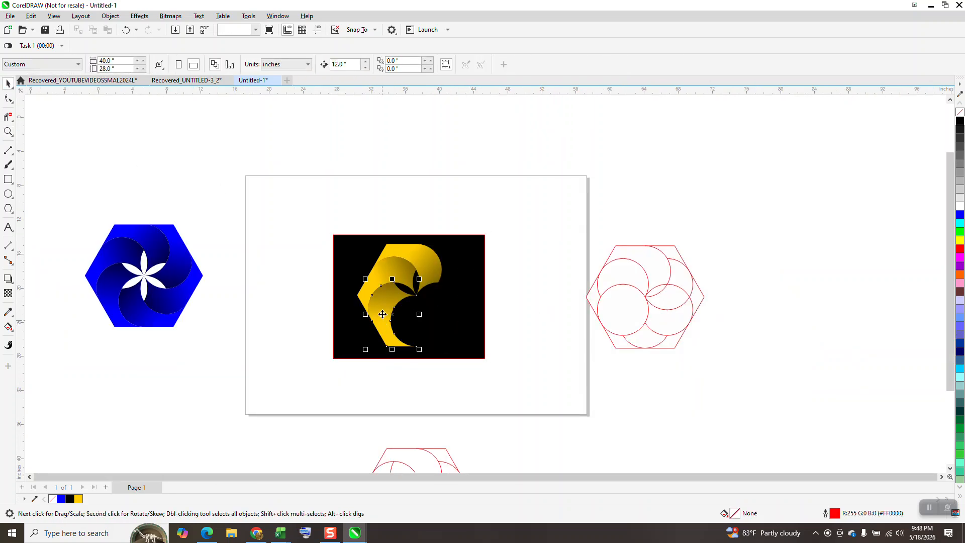
pyautogui.click(381, 314)
pyautogui.press('Delete')
# Clone the remaining yellow petal and move the clone 12 inches straight up.
pyautogui.click(419, 260)
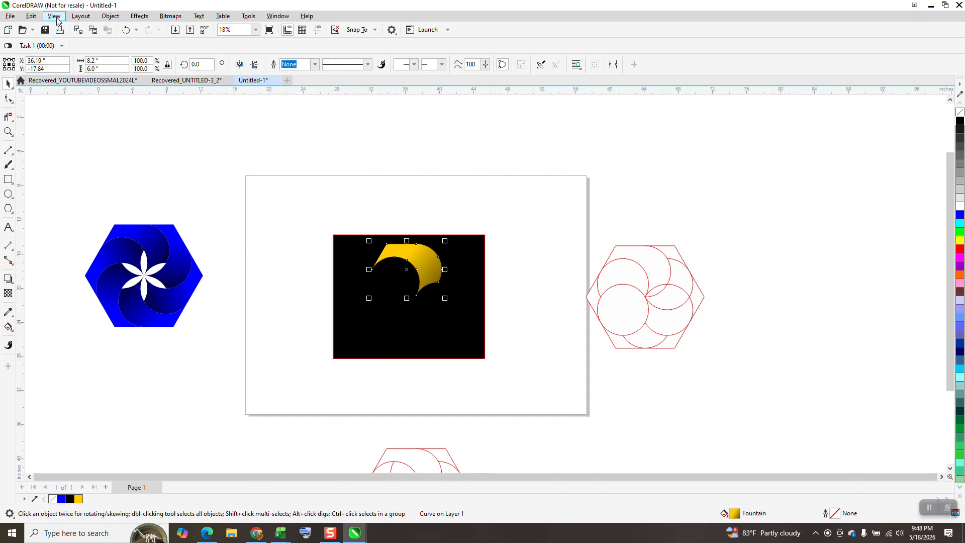
pyautogui.click(31, 16)
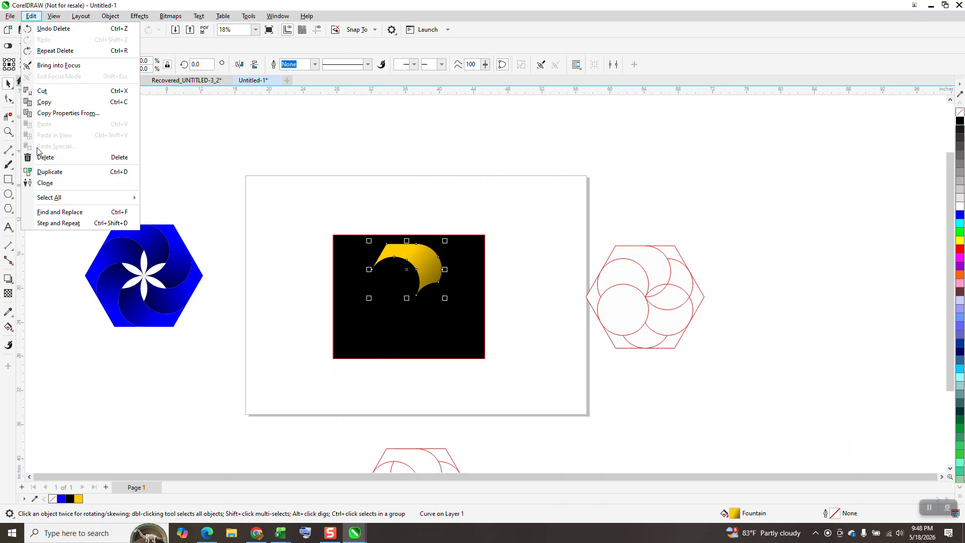
pyautogui.click(56, 184)
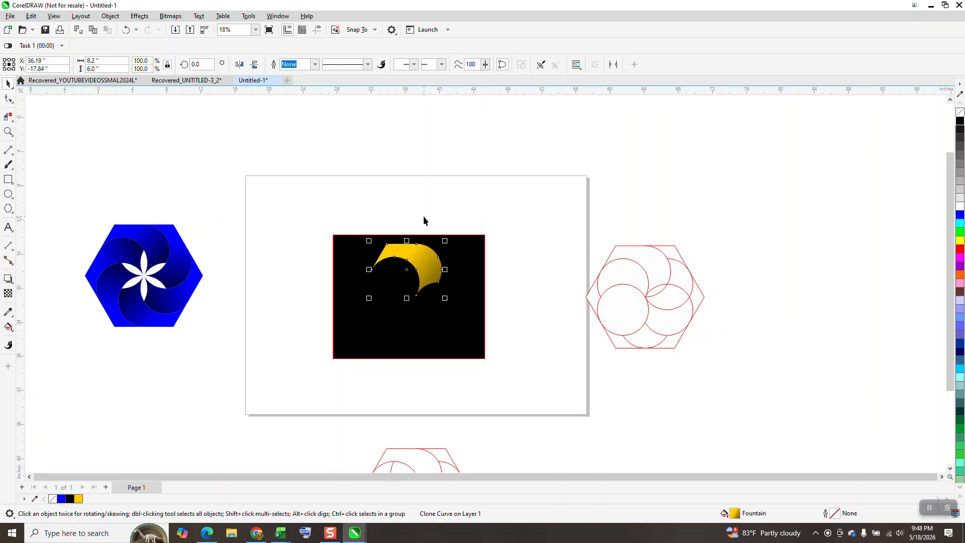
pyautogui.press('Up')
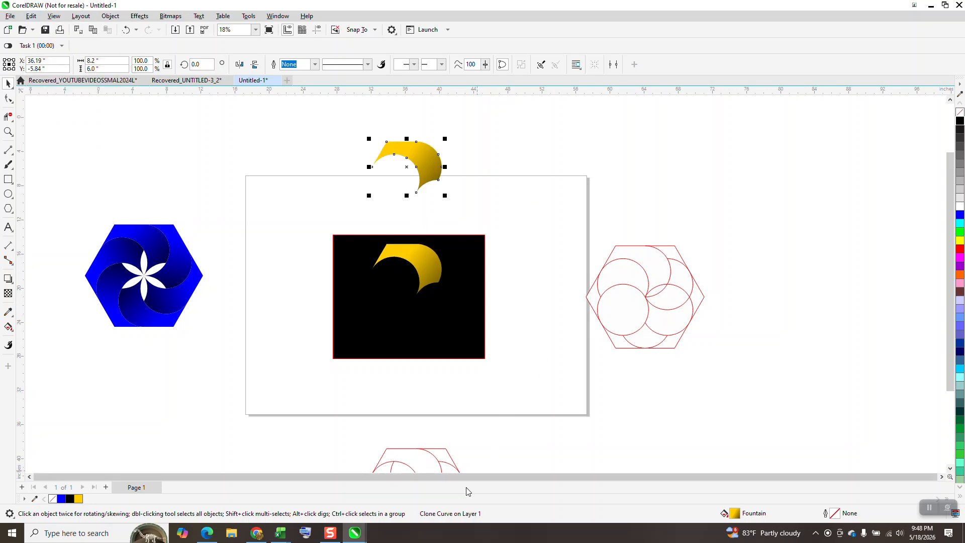
# Move the control petal 12 inches right and 12 inches up, and return the clone 12 inches down onto the black background.
pyautogui.click(434, 269)
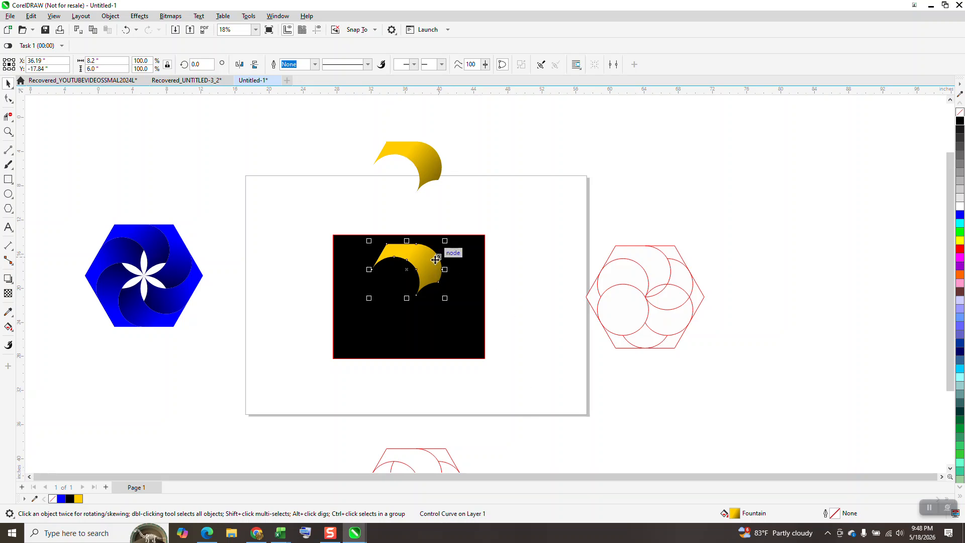
pyautogui.press('Right')
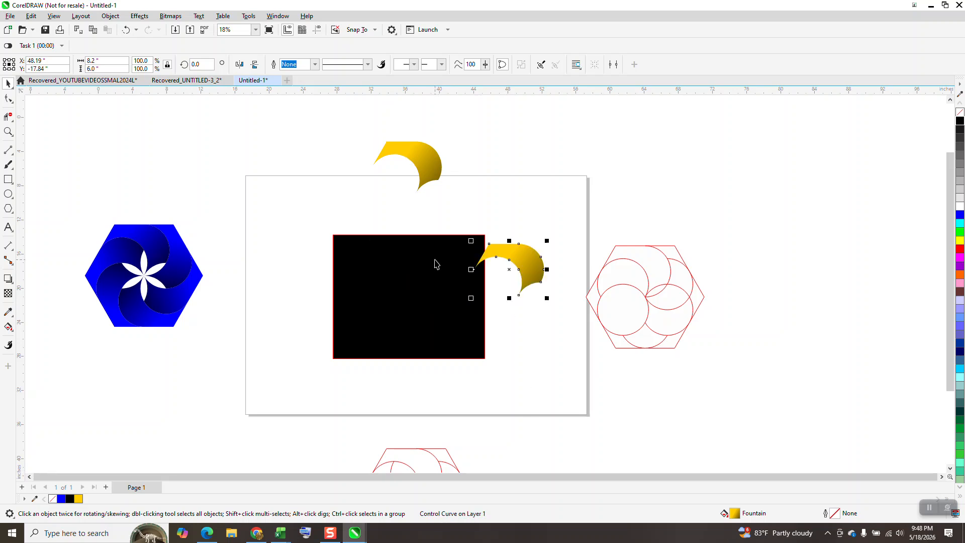
pyautogui.press('Up')
pyautogui.click(436, 182)
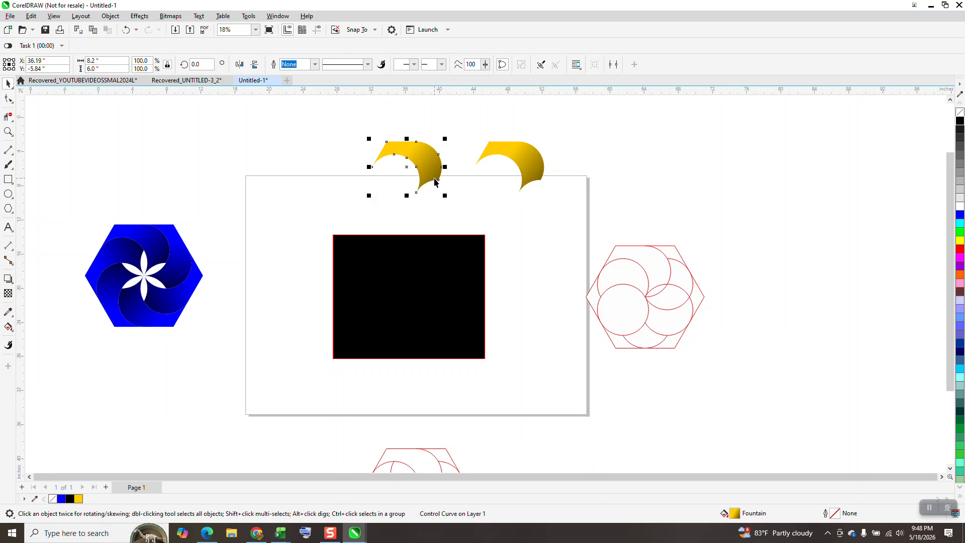
pyautogui.press('Down')
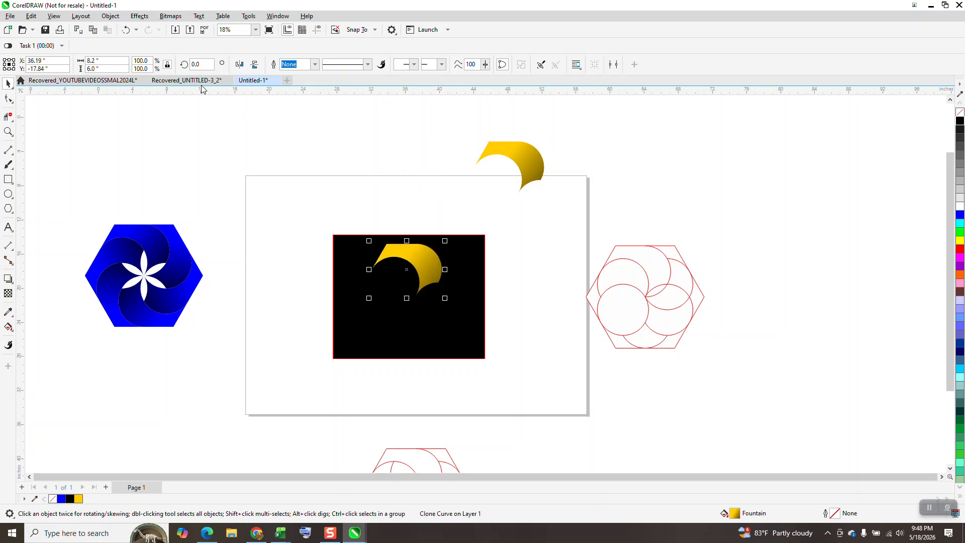
# Rotate copies of the cloned petal in 60-degree increments around its inner tip to complete the six-petal hexagon.
pyautogui.write('0')
pyautogui.press('Return')
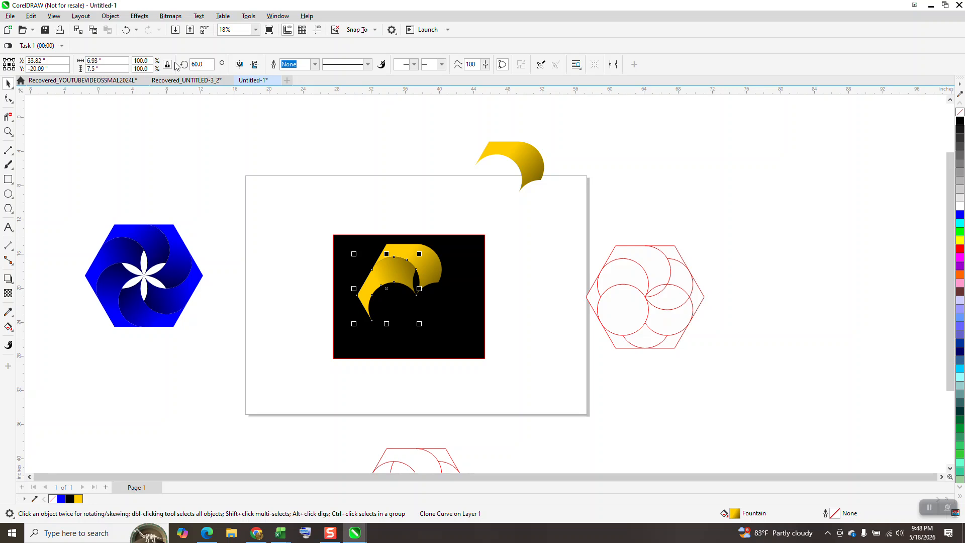
pyautogui.hotkey('ctrl', 'd')
pyautogui.hotkey('ctrl', 'd')
pyautogui.hotkey('ctrl', 'd')
pyautogui.hotkey('ctrl', 'd')
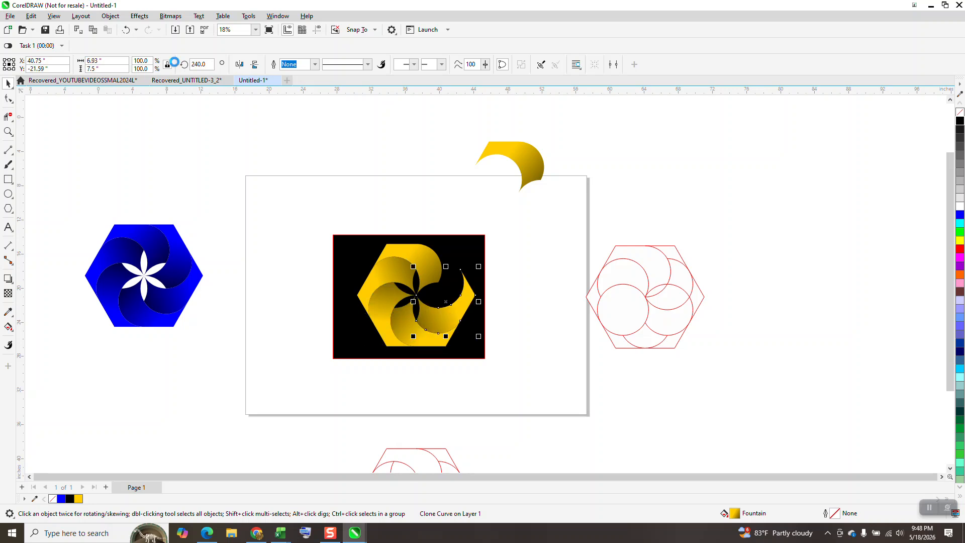
# Move the control petal down and slightly left, next to the upper right corner of the black background.
pyautogui.moveTo(546, 173); pyautogui.dragTo(529, 235)
pyautogui.click(8, 131)
pyautogui.moveTo(295, 201); pyautogui.dragTo(623, 382)
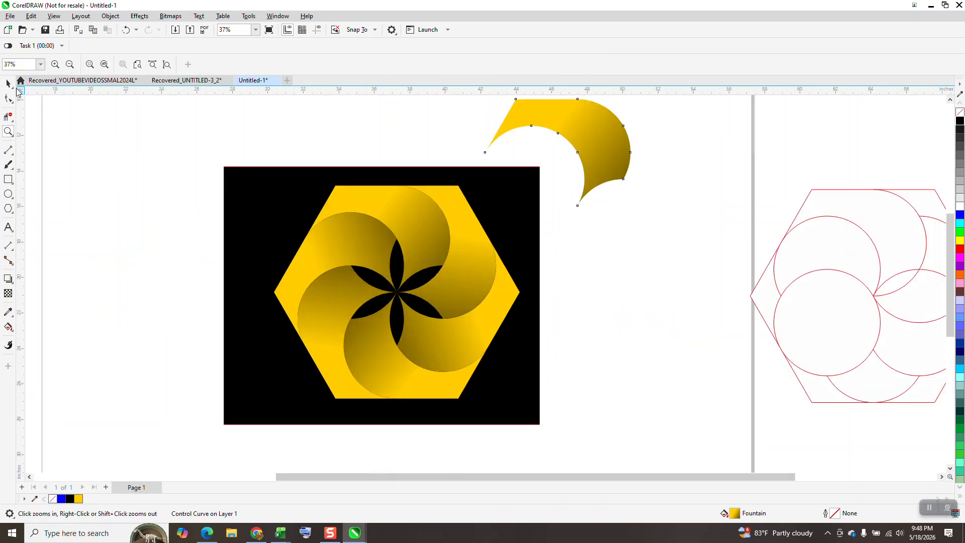
# Adjust the control petal's fountain fill to run from yellow at its upper left corner to black just past its lower right edge.
pyautogui.click(8, 83)
pyautogui.click(8, 327)
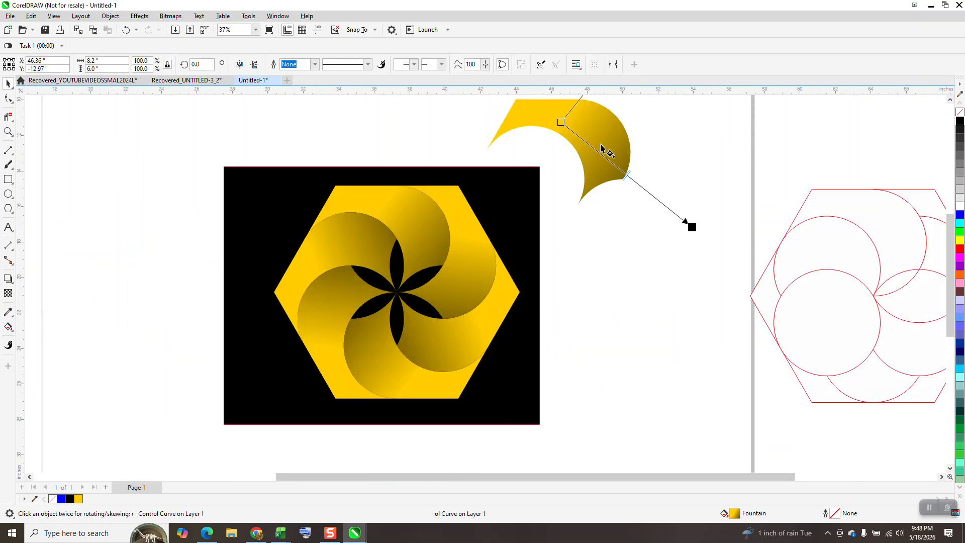
pyautogui.moveTo(692, 227); pyautogui.dragTo(624, 200)
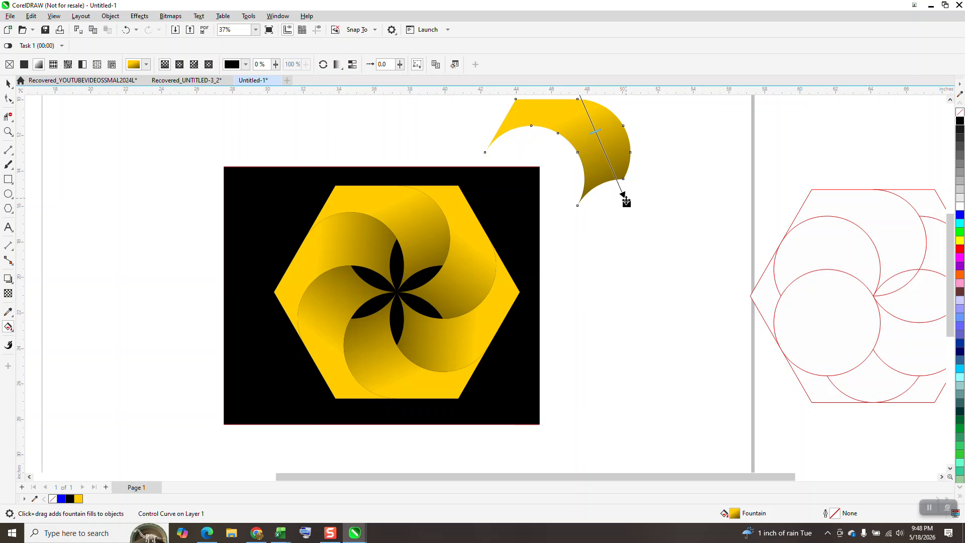
pyautogui.scroll(-1, 623, 257)
pyautogui.moveTo(583, 128); pyautogui.dragTo(555, 162)
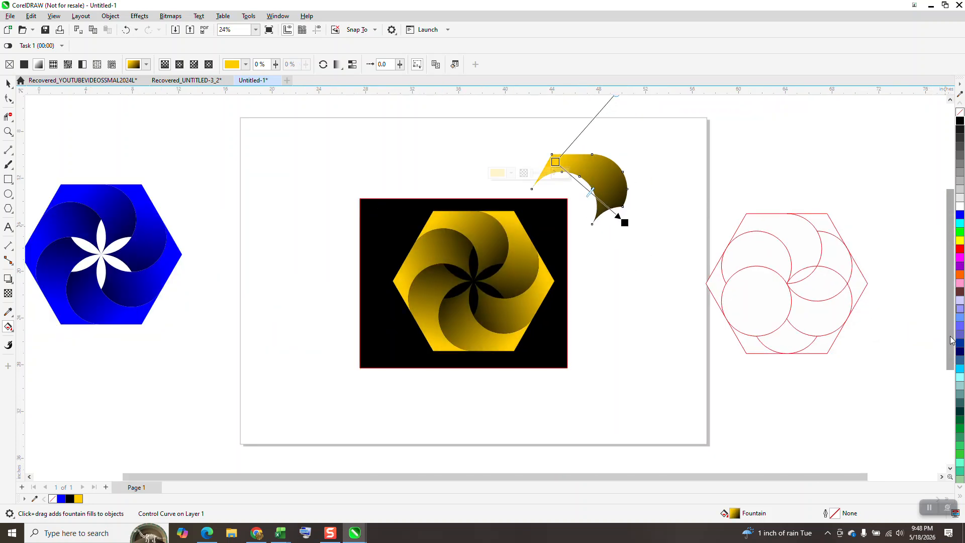
# Add a yellow colour stop partway along the control petal's gradient and pull the black end slightly inward.
pyautogui.click(960, 488)
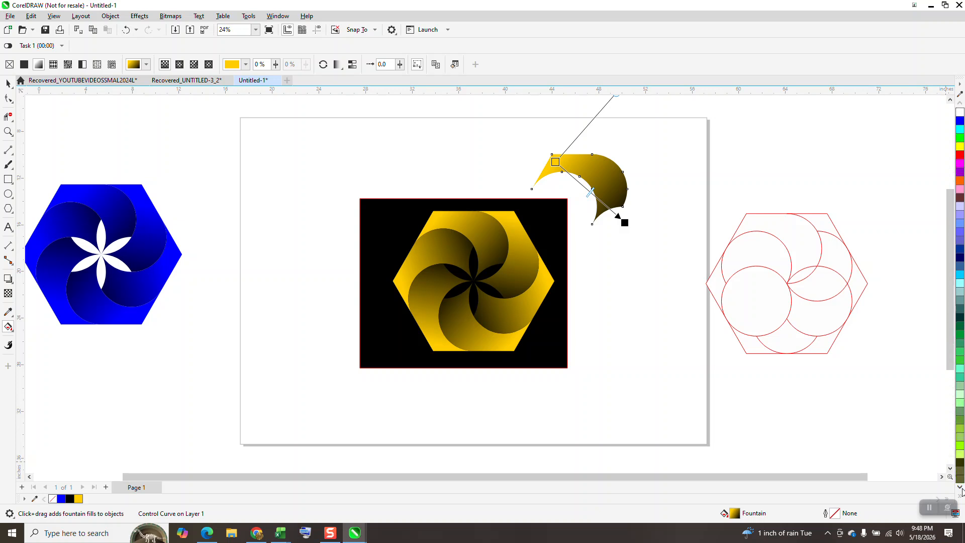
pyautogui.moveTo(961, 415); pyautogui.dragTo(580, 185)
pyautogui.moveTo(625, 222); pyautogui.dragTo(616, 212)
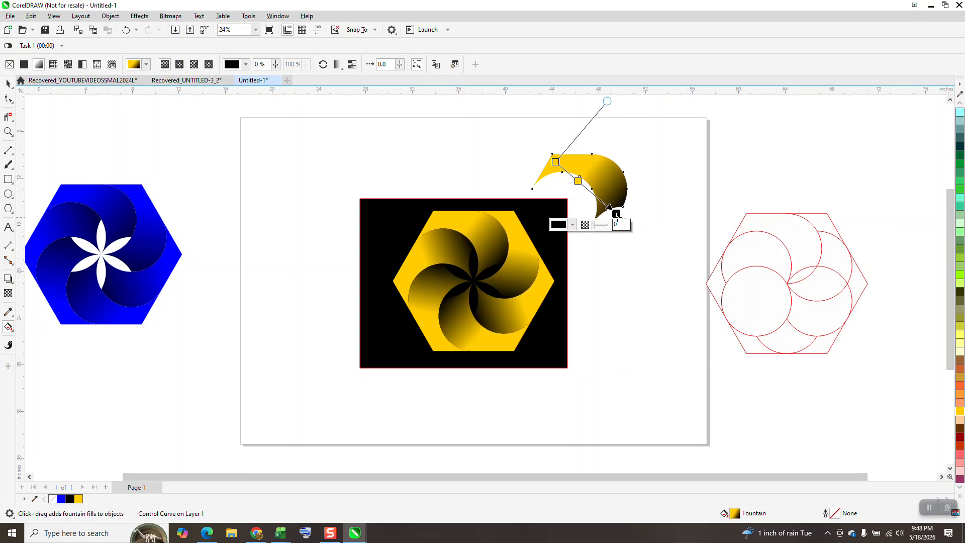
# Reverse the control petal's gradient, starting yellow at its lower right and ending black at its upper left corner.
pyautogui.moveTo(616, 214); pyautogui.dragTo(594, 122)
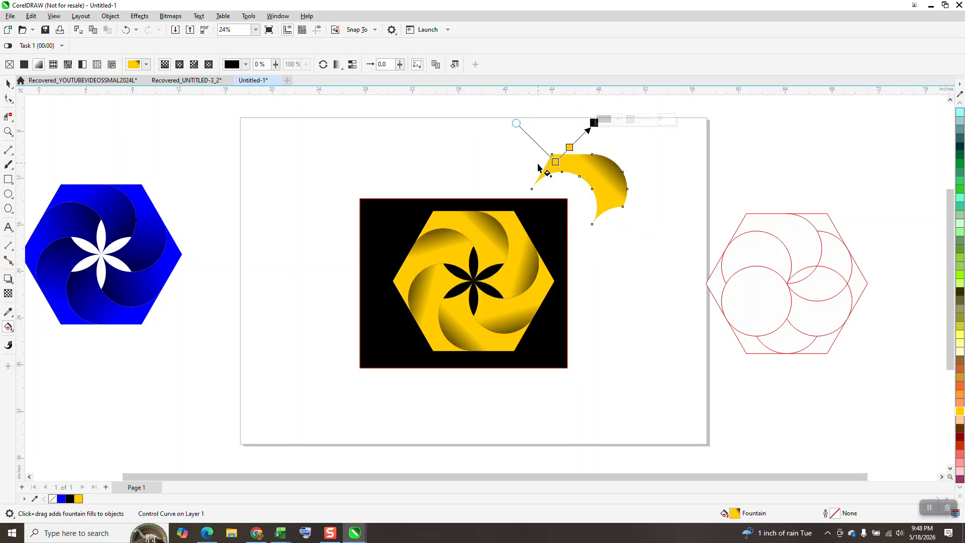
pyautogui.moveTo(550, 159); pyautogui.dragTo(619, 118)
pyautogui.moveTo(549, 159); pyautogui.dragTo(619, 218)
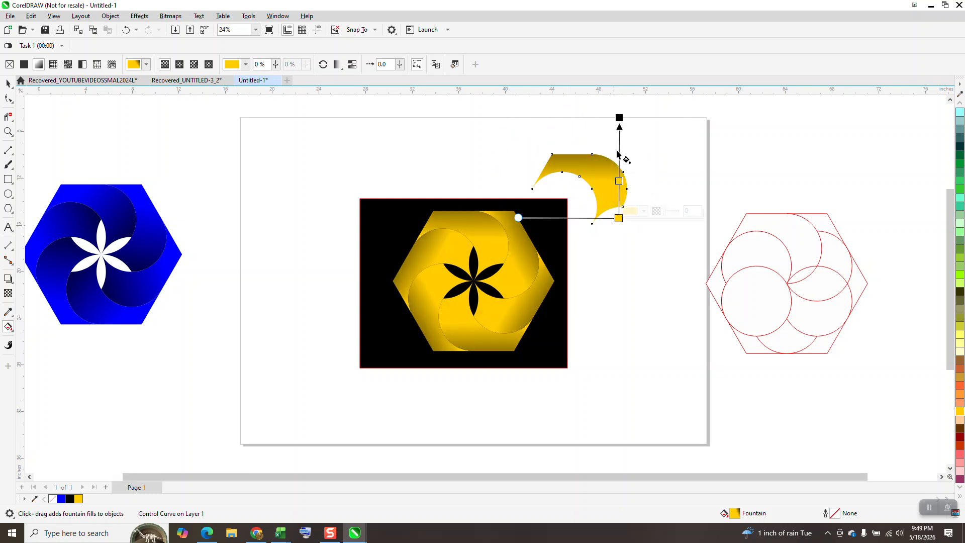
pyautogui.moveTo(619, 117); pyautogui.dragTo(579, 135)
pyautogui.moveTo(555, 154); pyautogui.dragTo(551, 154)
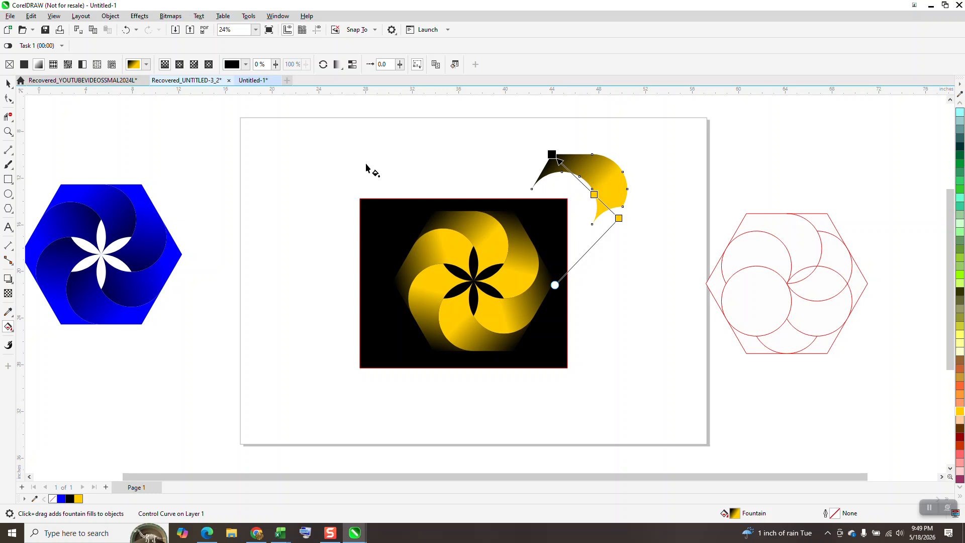
# Try to delete the control petal beside the pinwheel, and undo the deletion.
pyautogui.click(8, 83)
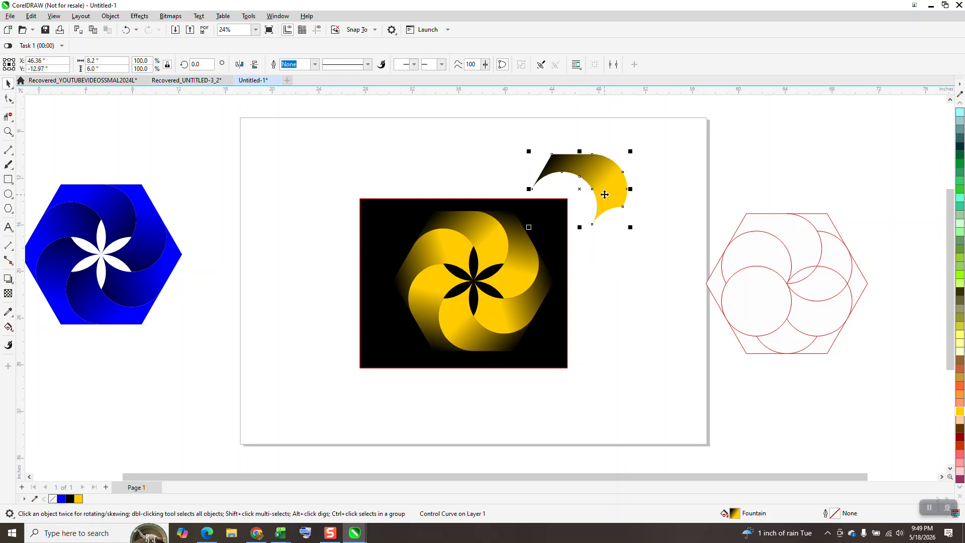
pyautogui.press('Delete')
pyautogui.click(125, 30)
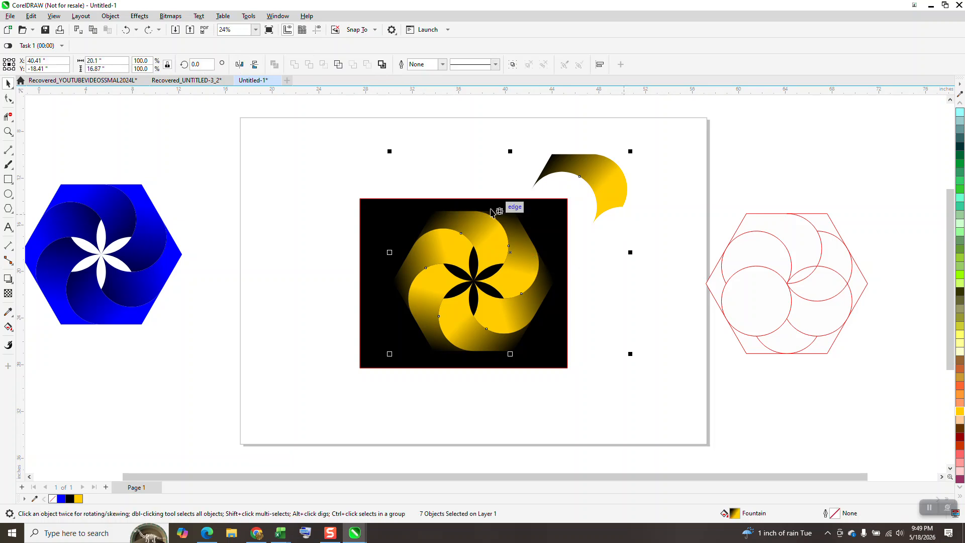
# Break the link between the control petal and its six clones, and delete the control petal outside the pinwheel.
pyautogui.moveTo(323, 129); pyautogui.dragTo(661, 369)
pyautogui.click(109, 18)
pyautogui.click(176, 249)
pyautogui.click(308, 155)
pyautogui.click(594, 183)
pyautogui.press('Delete')
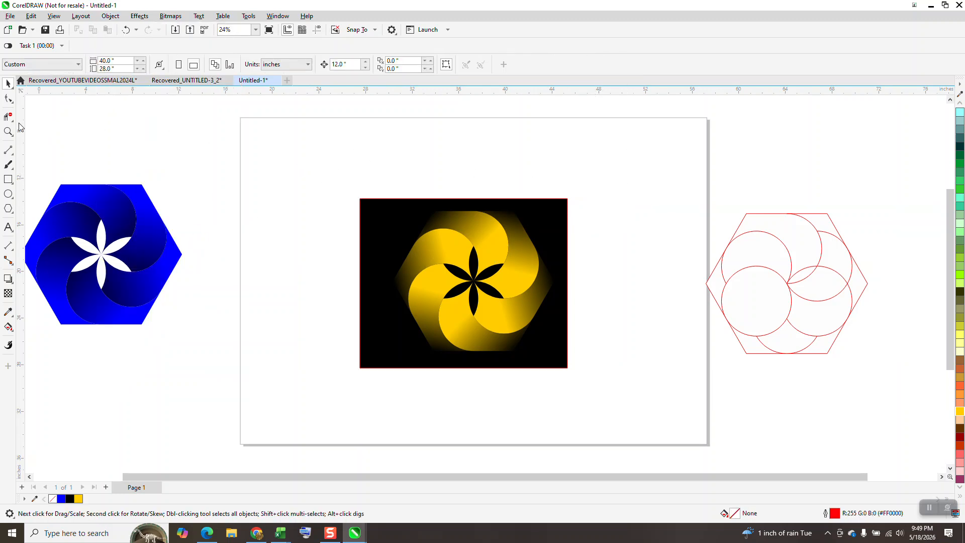
# Examine the finished yellow pinwheel on its black background and the red circle line drawing up close.
pyautogui.click(8, 131)
pyautogui.click(469, 272)
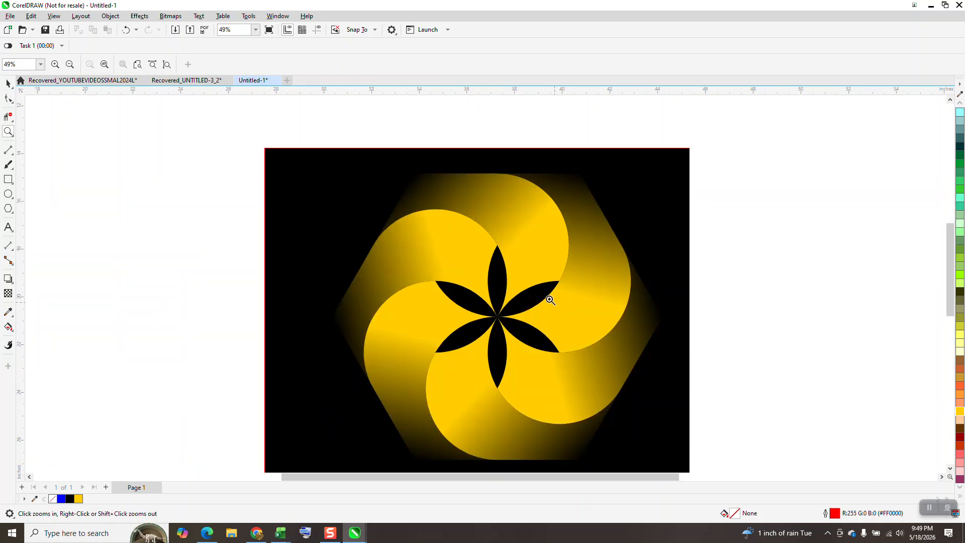
pyautogui.scroll(-1, 429, 200)
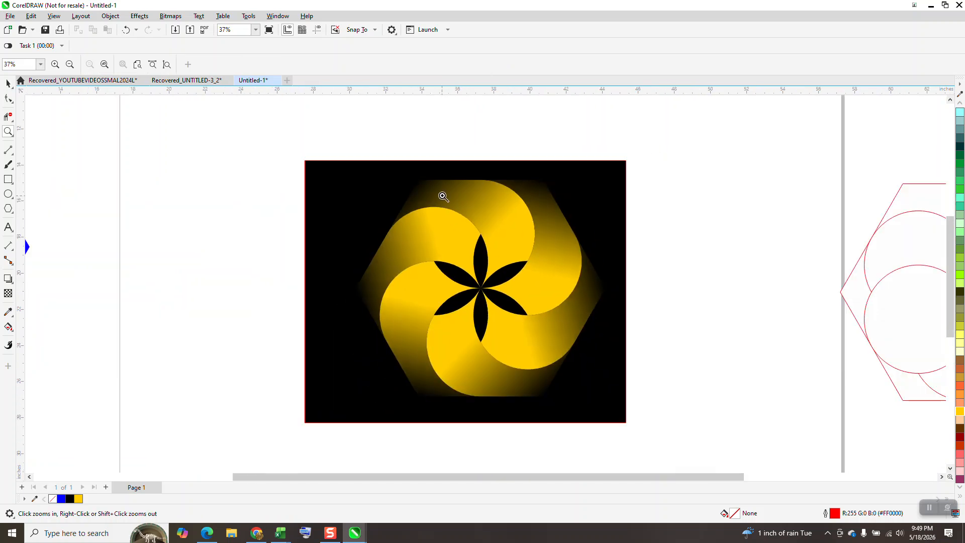
pyautogui.scroll(-1, 444, 196)
pyautogui.scroll(-1, 452, 201)
pyautogui.scroll(-1, 462, 205)
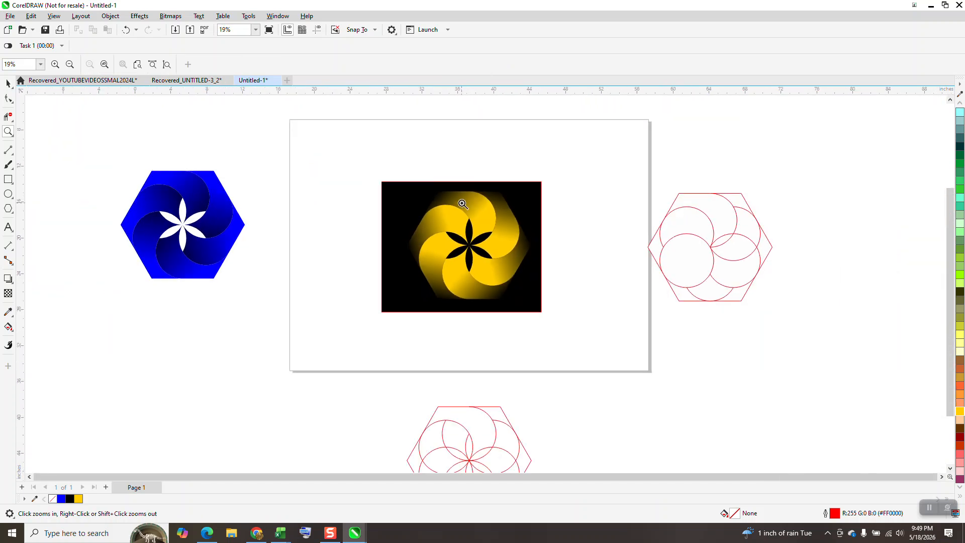
pyautogui.scroll(-1, 462, 204)
pyautogui.moveTo(602, 187); pyautogui.dragTo(824, 333)
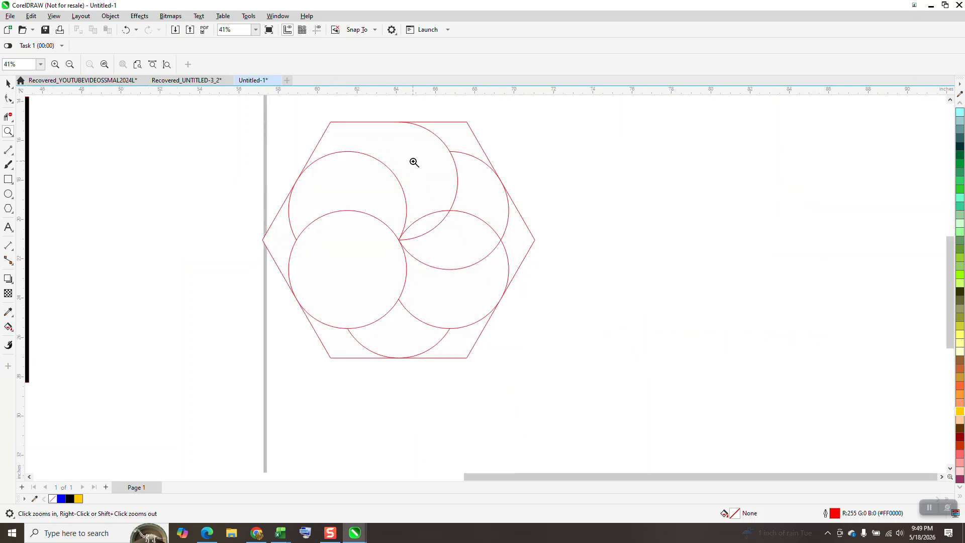
pyautogui.scroll(-4, 483, 186)
pyautogui.moveTo(157, 145); pyautogui.dragTo(478, 258)
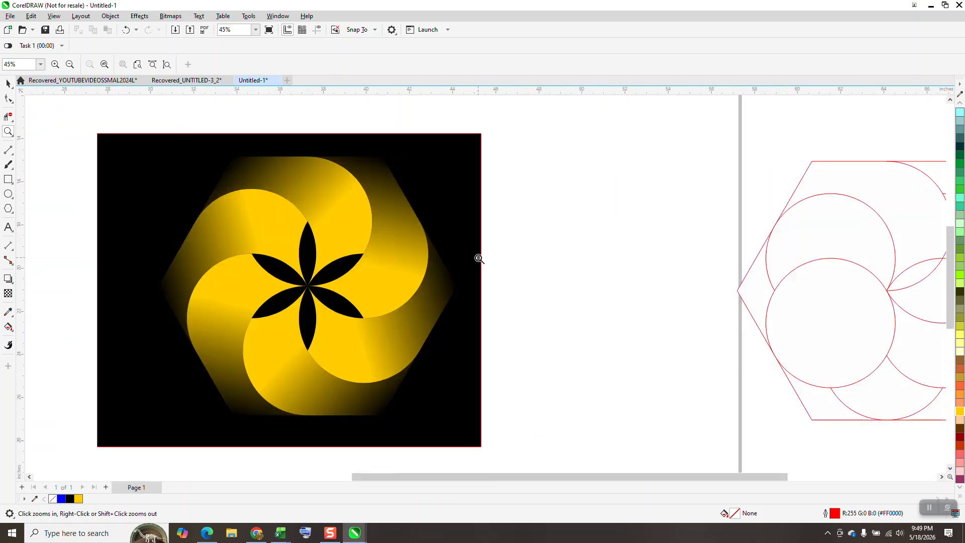